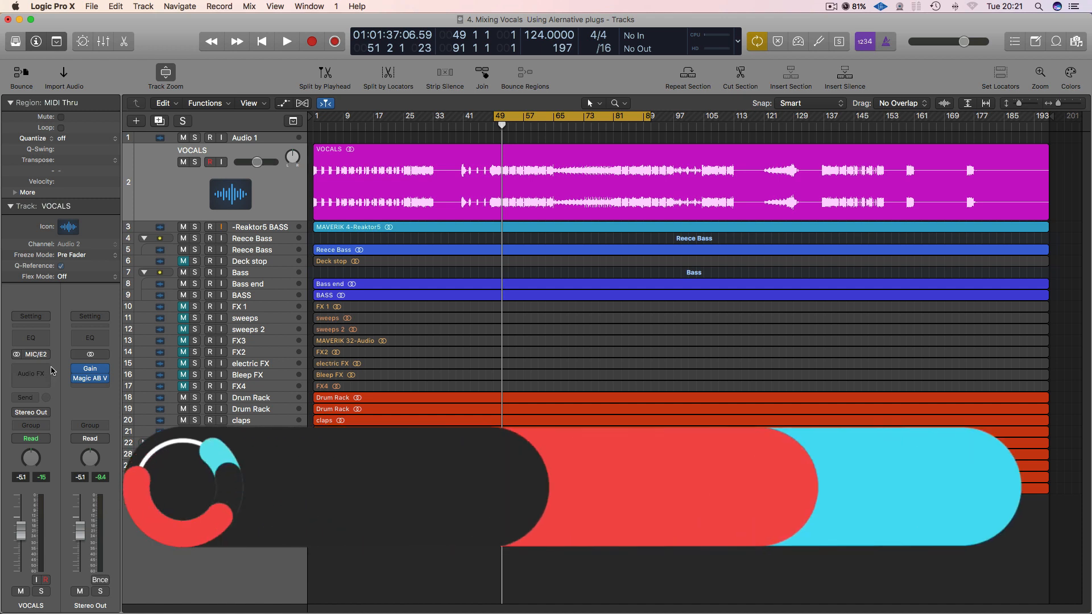
Insert a Channel EQ on the VOCALS track and close its plug-in window.
click(51, 371)
click(35, 400)
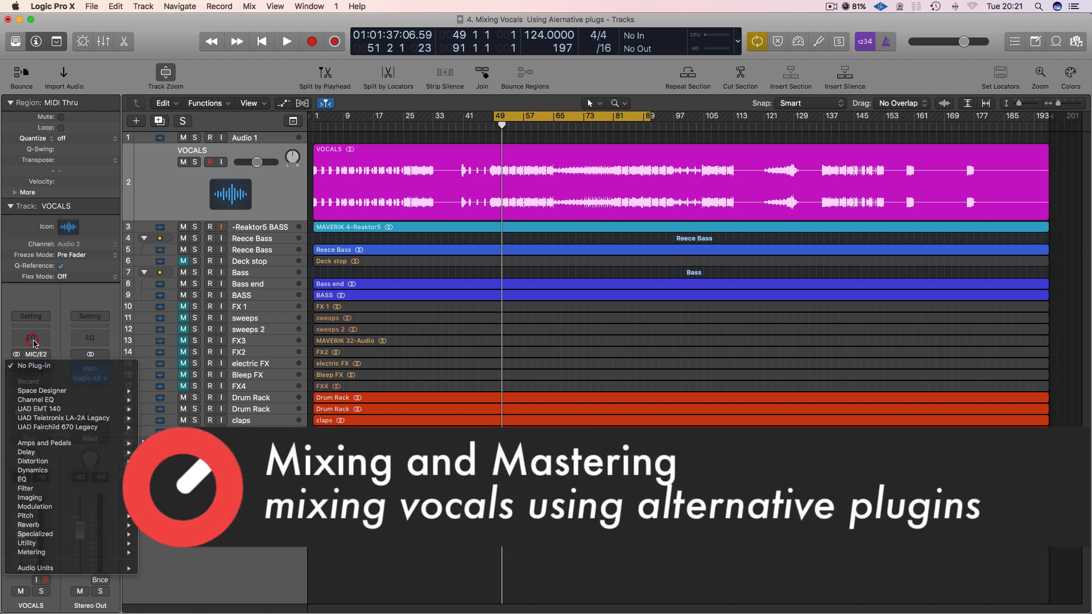
drag(111, 49, 336, 142)
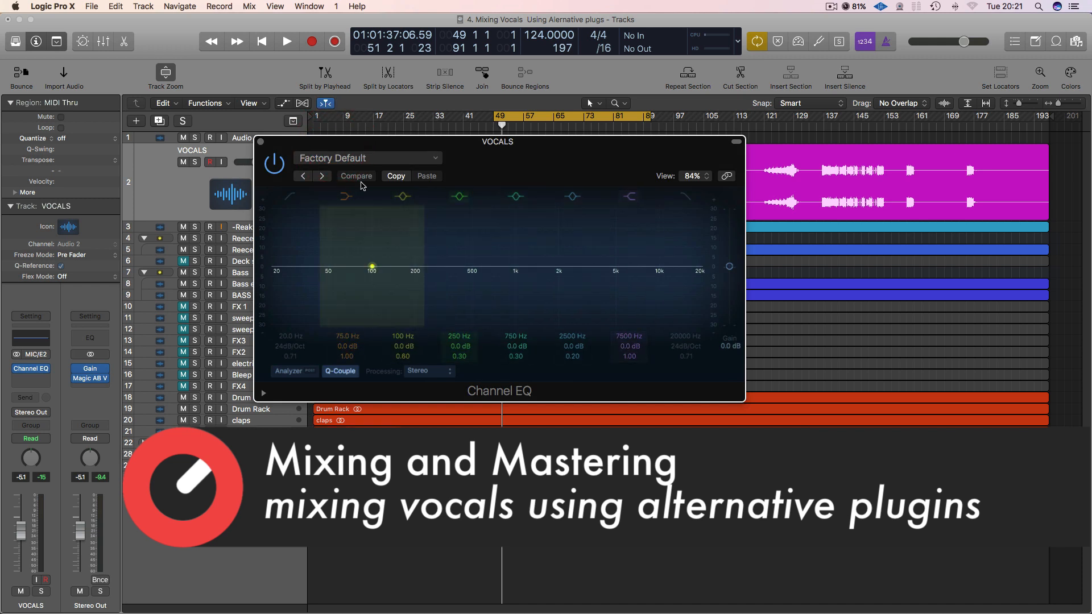
click(260, 142)
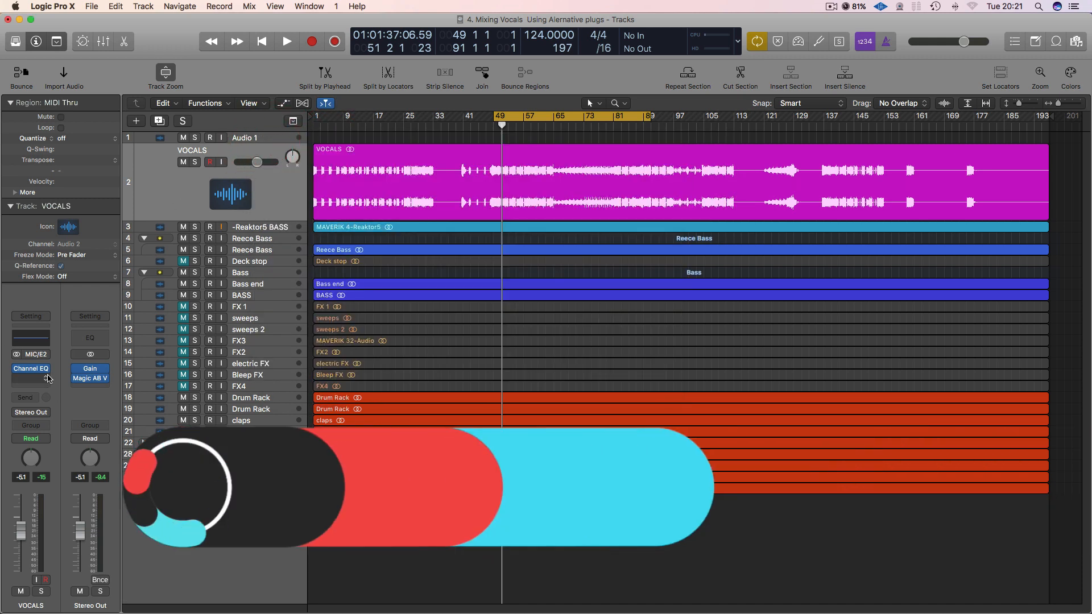
Add a Compressor after the Channel EQ on the VOCALS track and close its plug-in window.
click(31, 378)
mouse_move(61, 494)
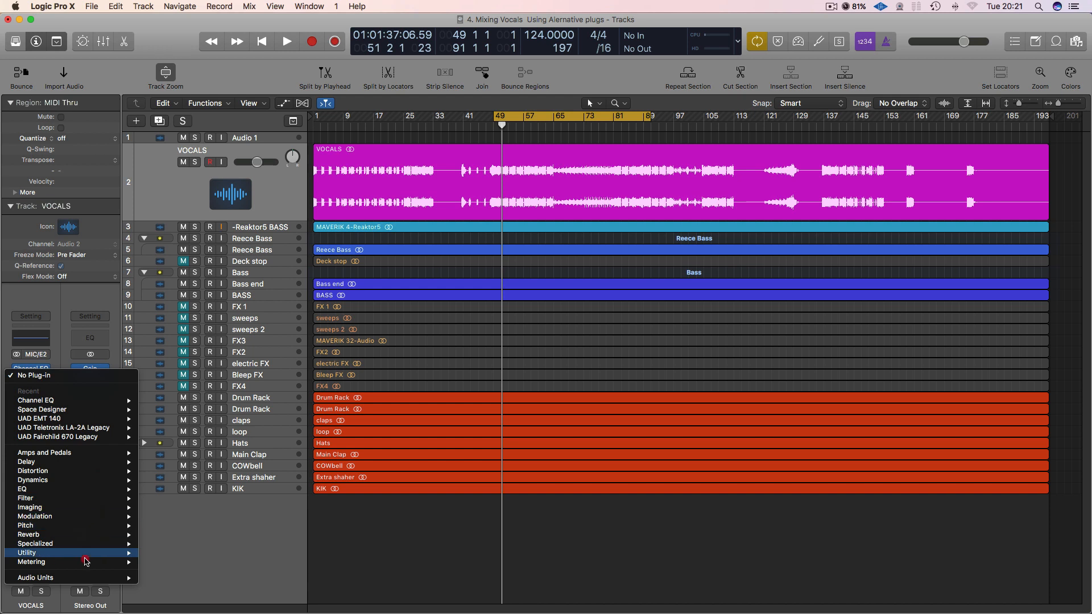
mouse_move(99, 580)
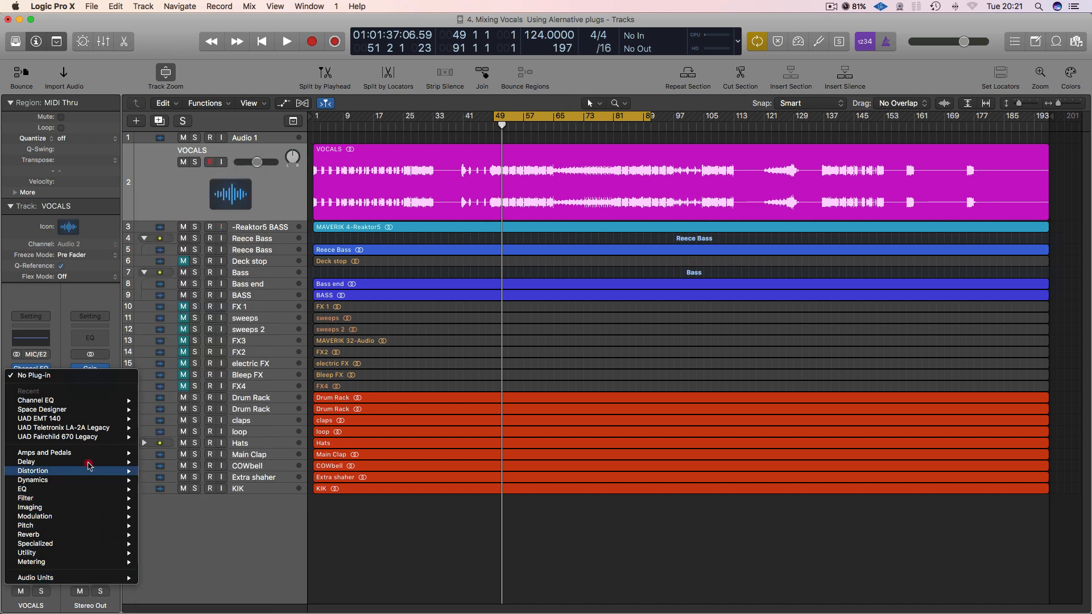
mouse_move(99, 481)
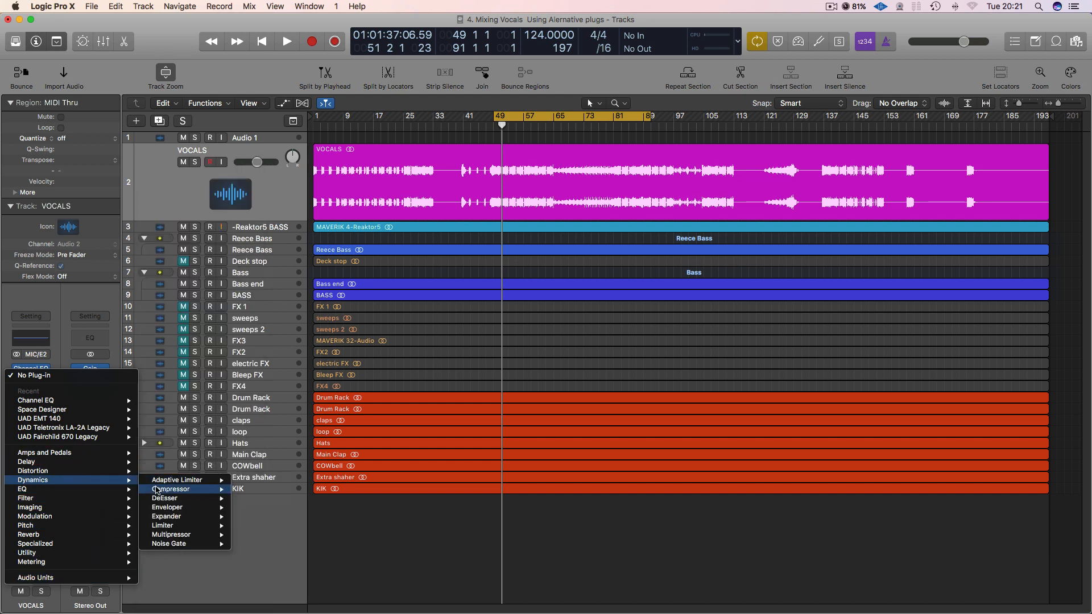
click(172, 489)
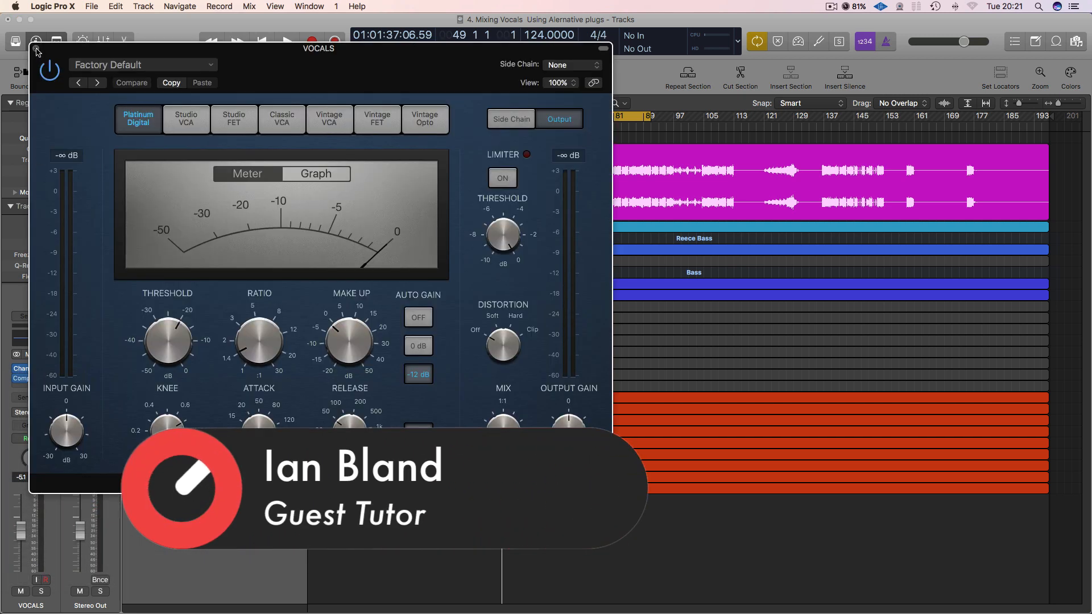
click(37, 50)
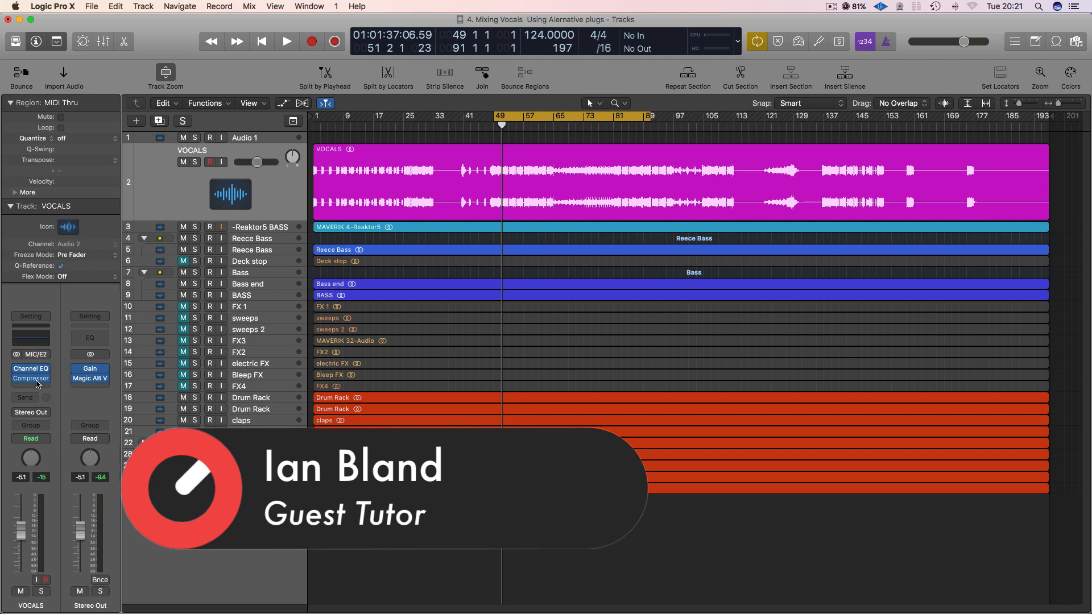
Insert a stereo Space Designer reverb between the Channel EQ and the Compressor on the VOCALS track.
click(31, 393)
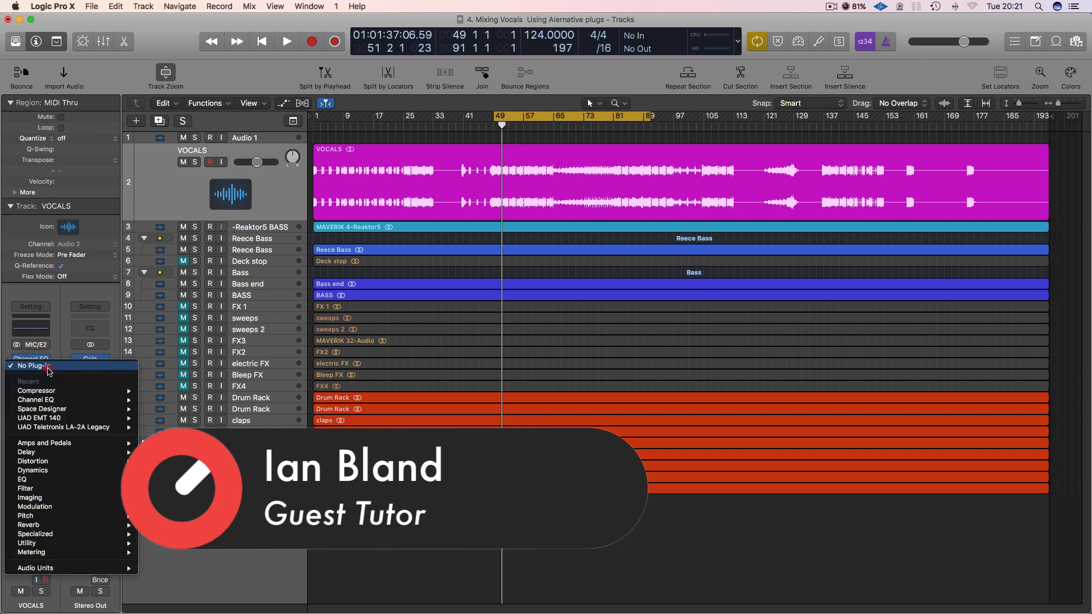
mouse_move(68, 569)
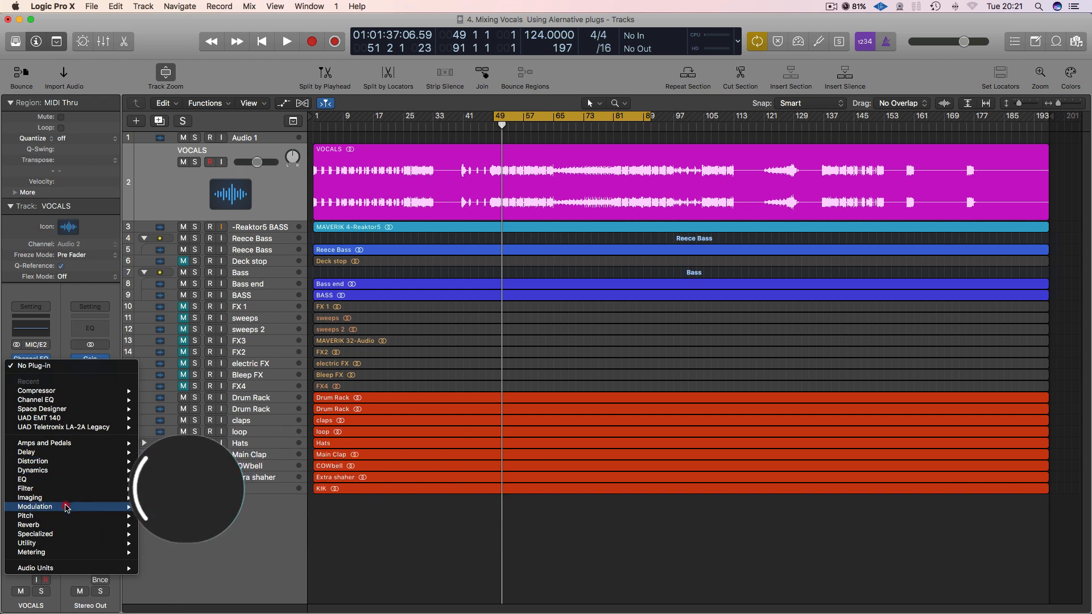
mouse_move(71, 525)
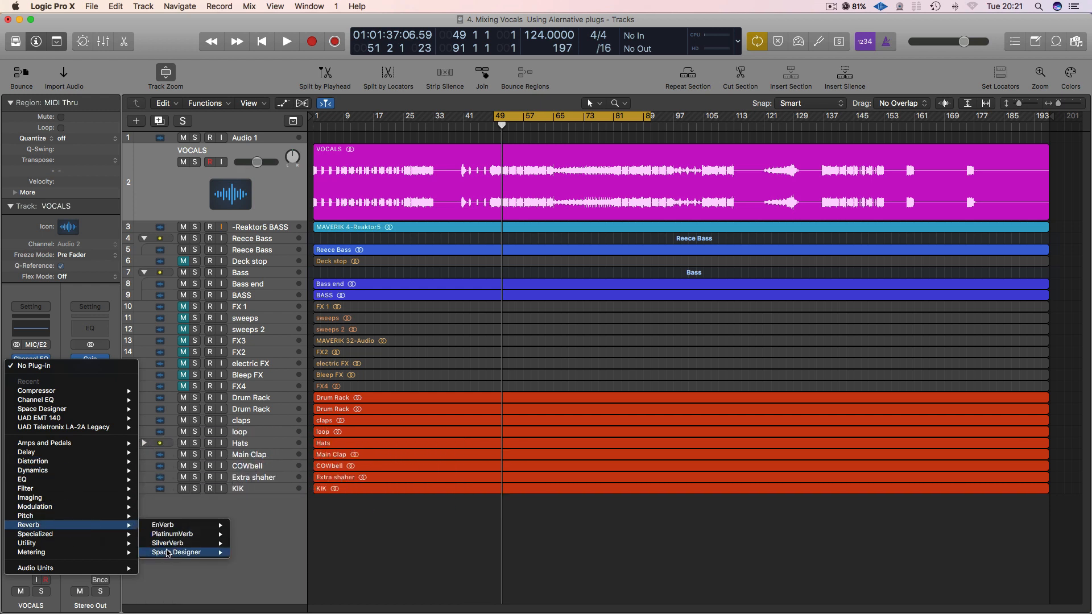
mouse_move(189, 554)
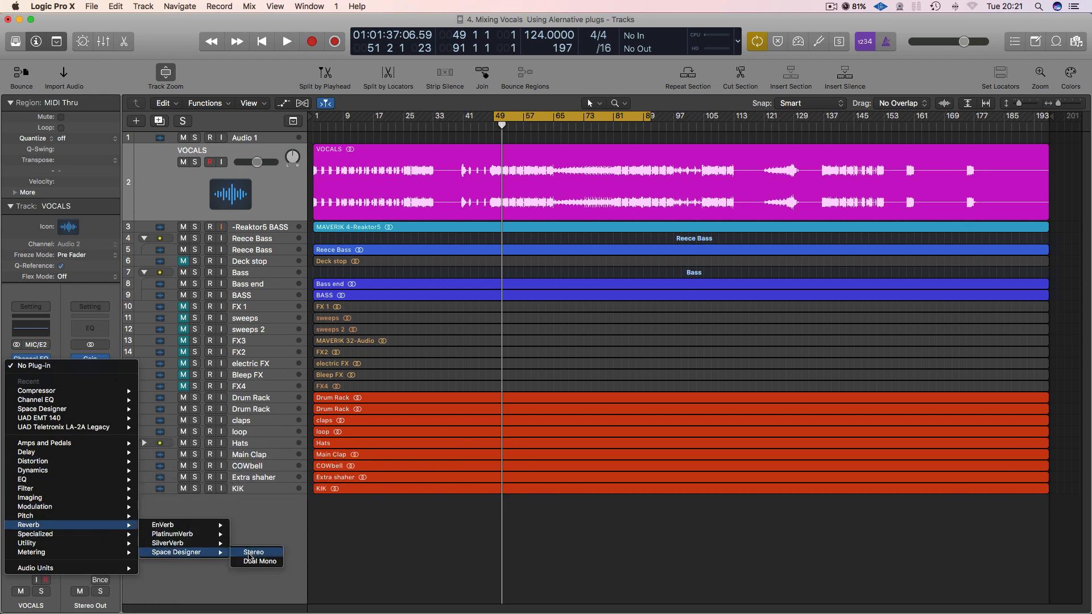
click(250, 554)
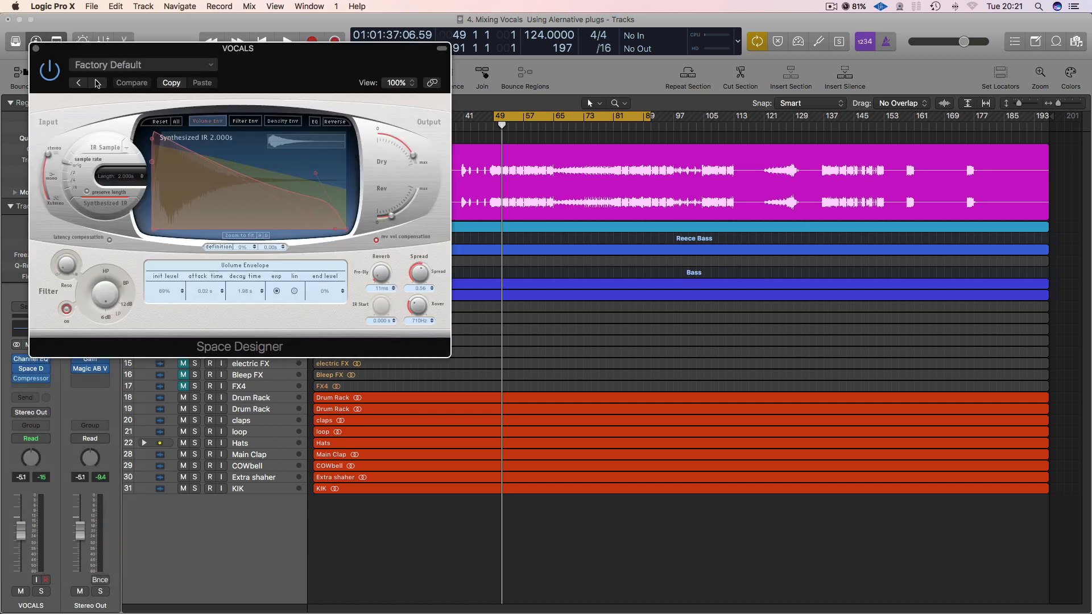
Load the large-space plate preset 02.3s R&B Plate in Space Designer, then bypass the reverb and close its window.
drag(91, 64, 317, 79)
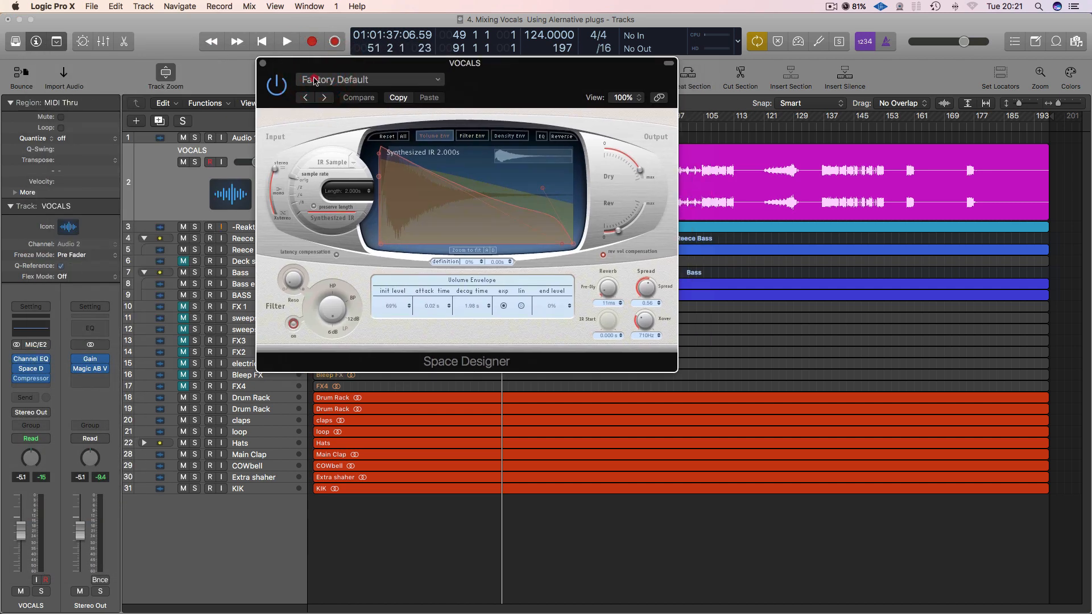
click(314, 81)
mouse_move(369, 275)
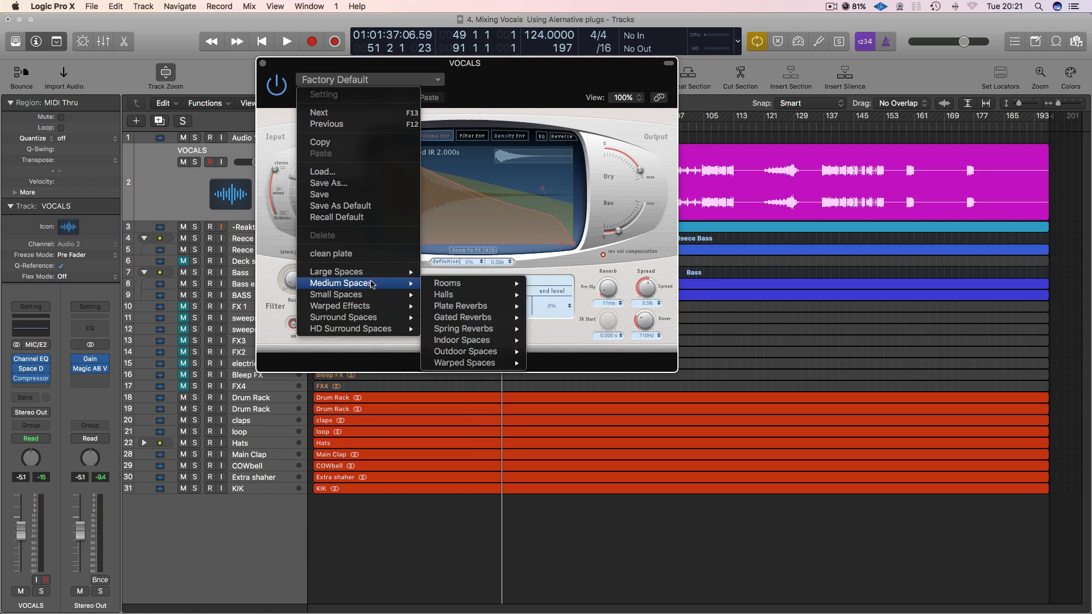
mouse_move(481, 307)
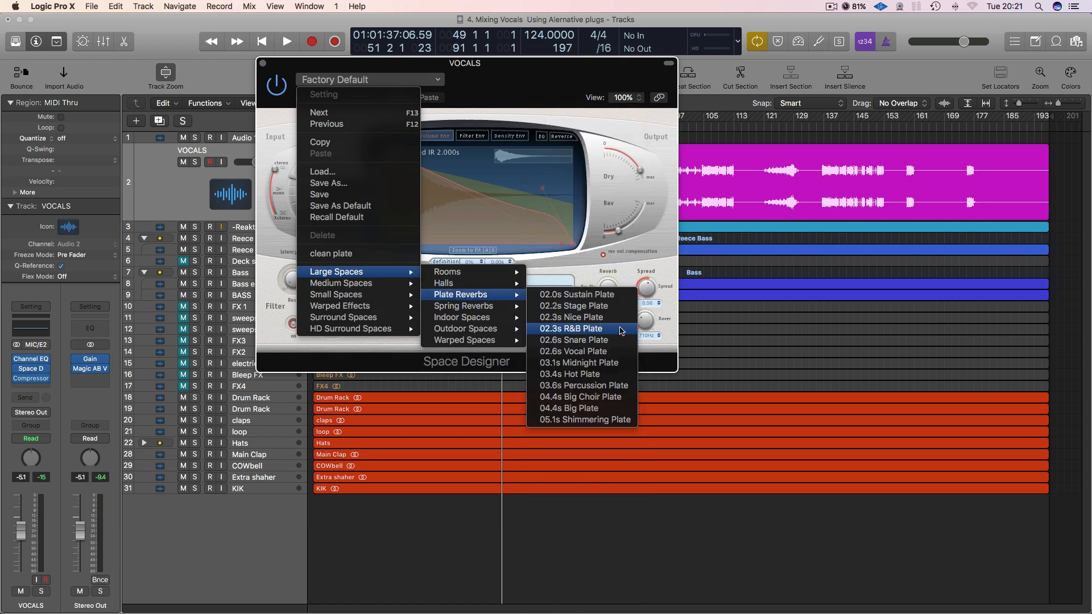
click(571, 329)
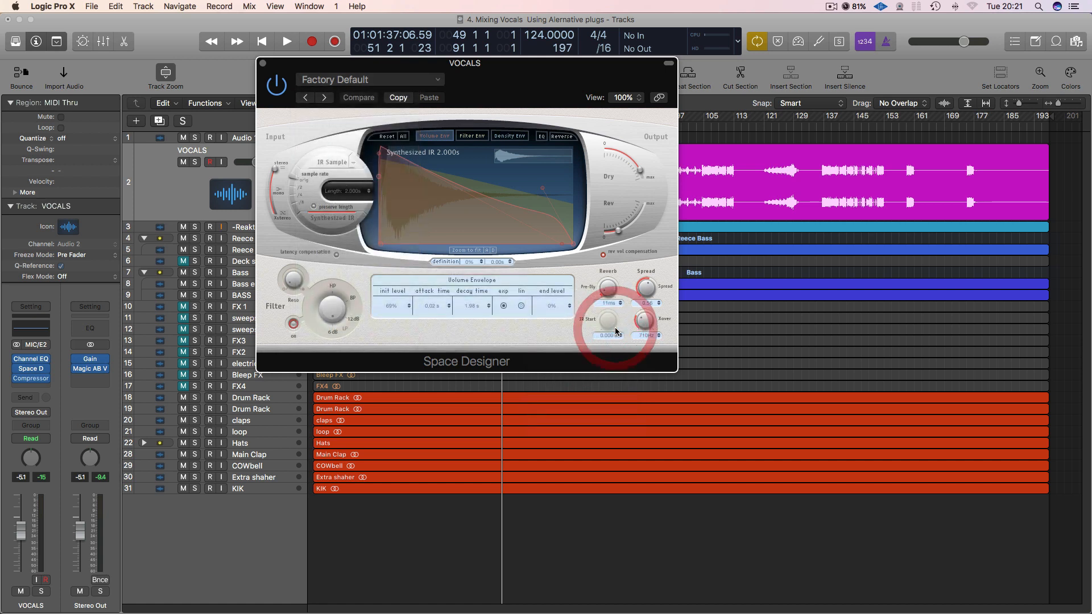
click(281, 86)
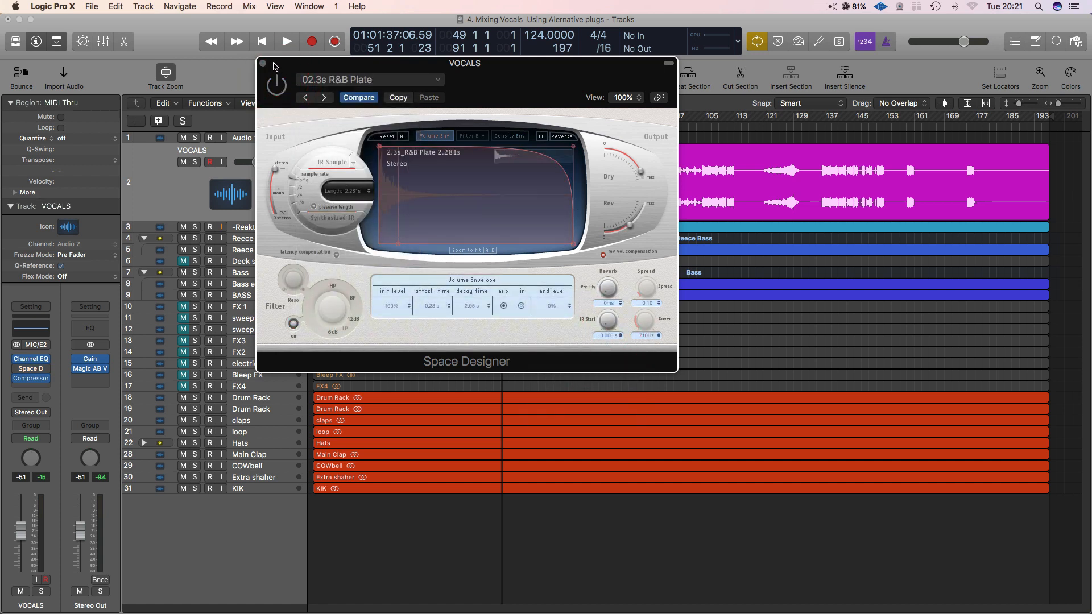
click(264, 63)
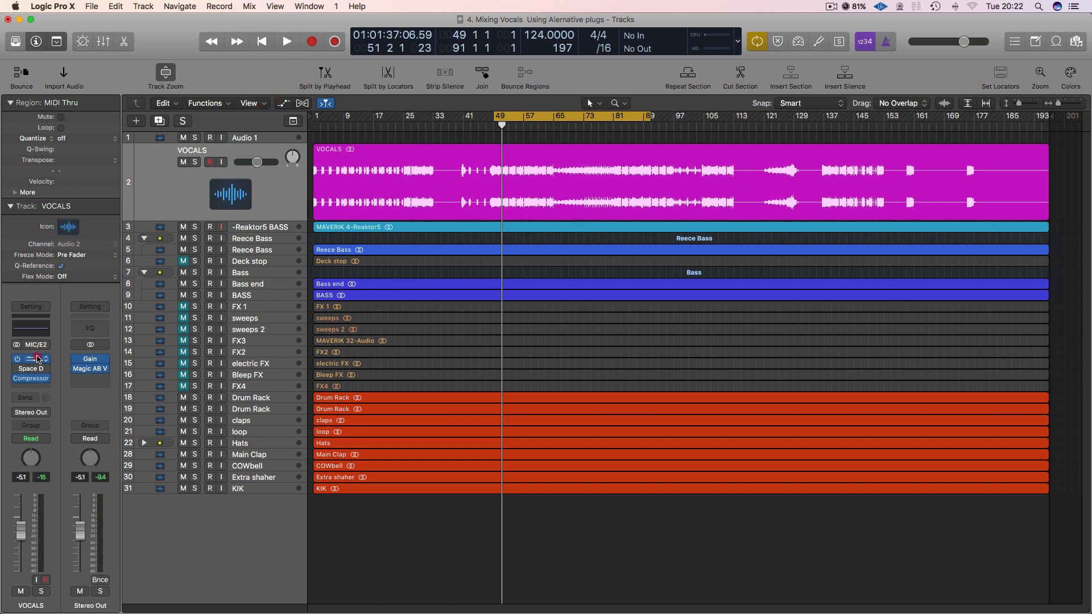
Reopen the Channel EQ on the VOCALS track and turn on its analyzer.
click(37, 358)
click(290, 373)
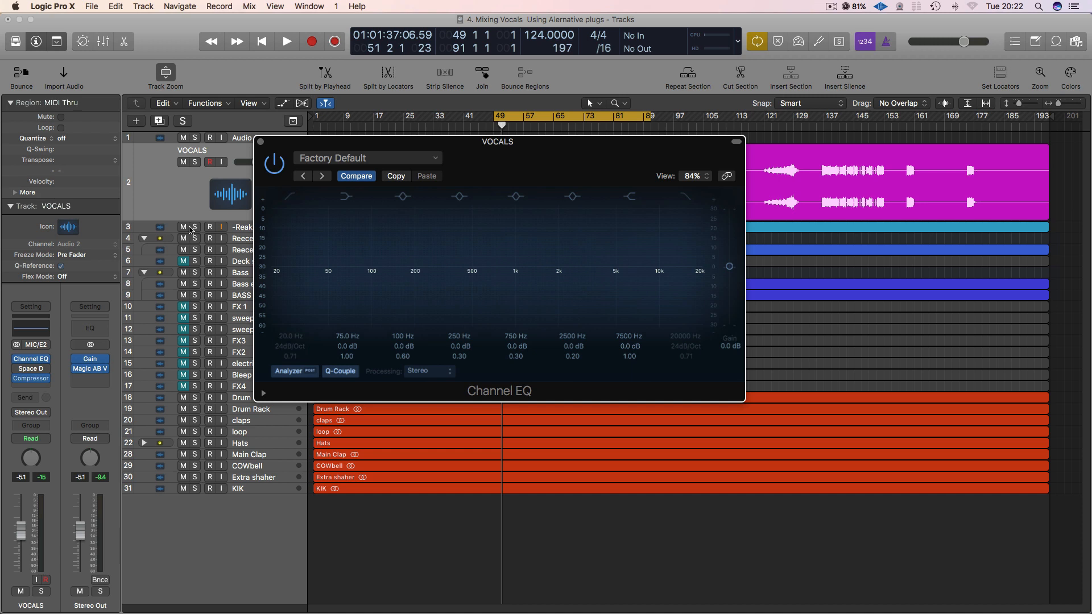
Solo the VOCALS track and start playback, with the cycle range set from bar 53 to bar 62.
click(196, 163)
key(space)
drag(411, 166, 485, 295)
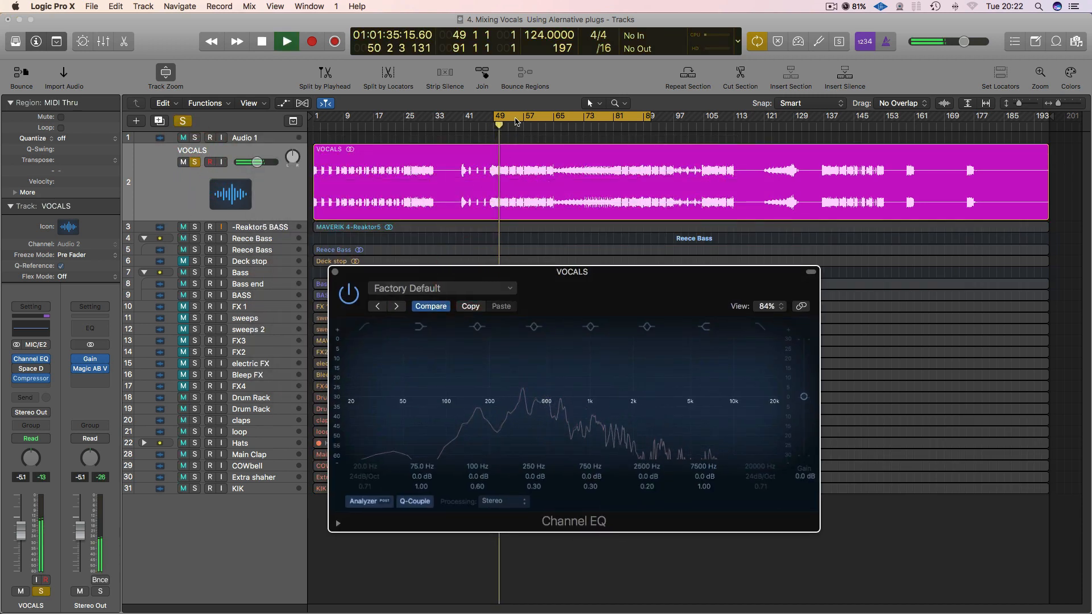
click(515, 114)
drag(509, 116, 542, 117)
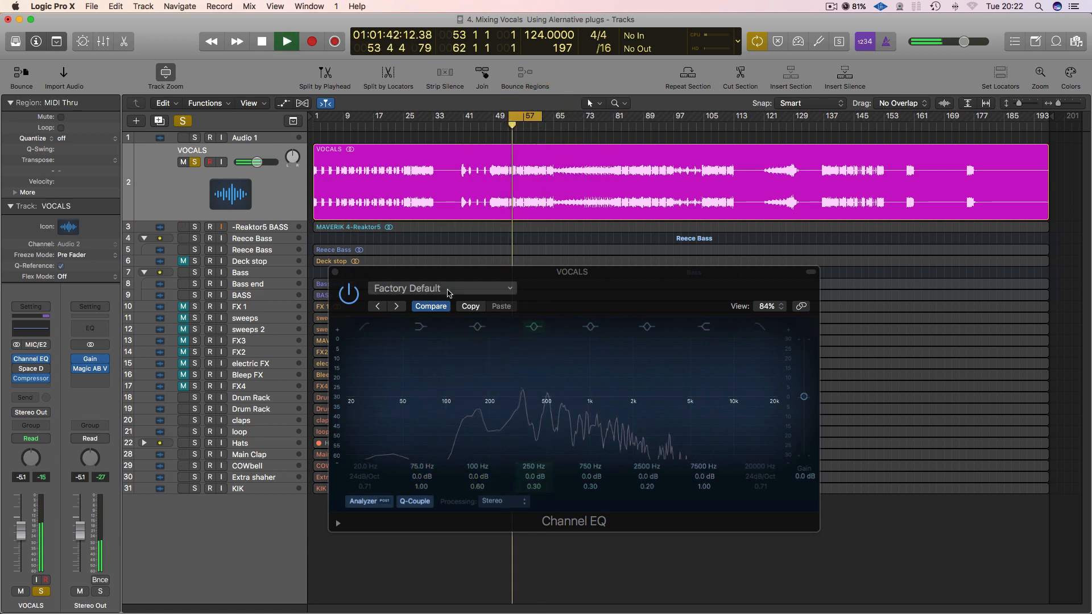
Enable the Channel EQ's low-cut band and move its cutoff to about 47 Hz, with playback stopped.
click(364, 327)
key(space)
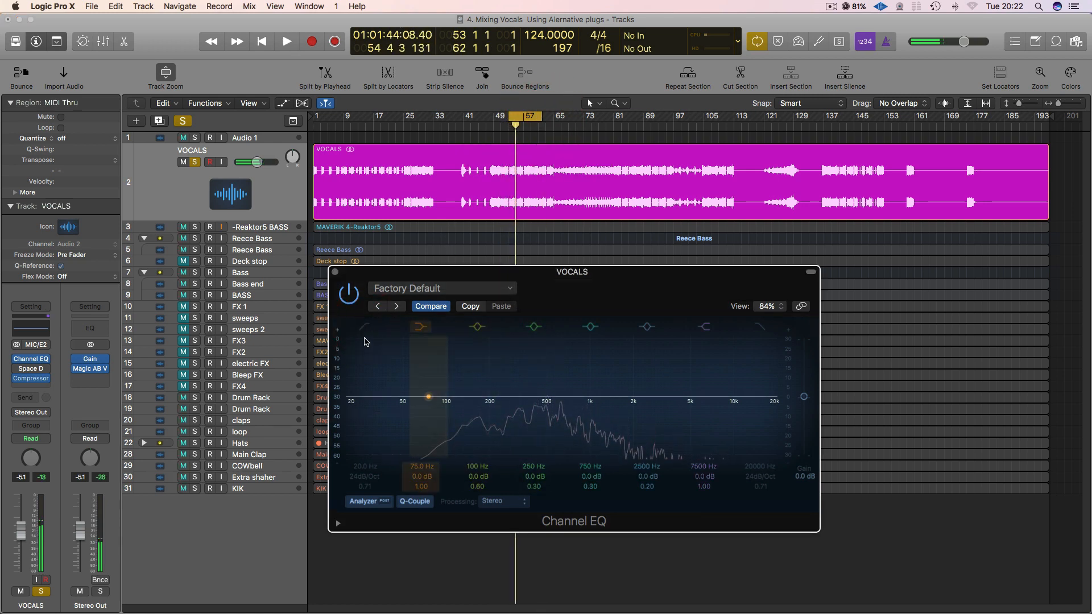
drag(348, 401, 413, 404)
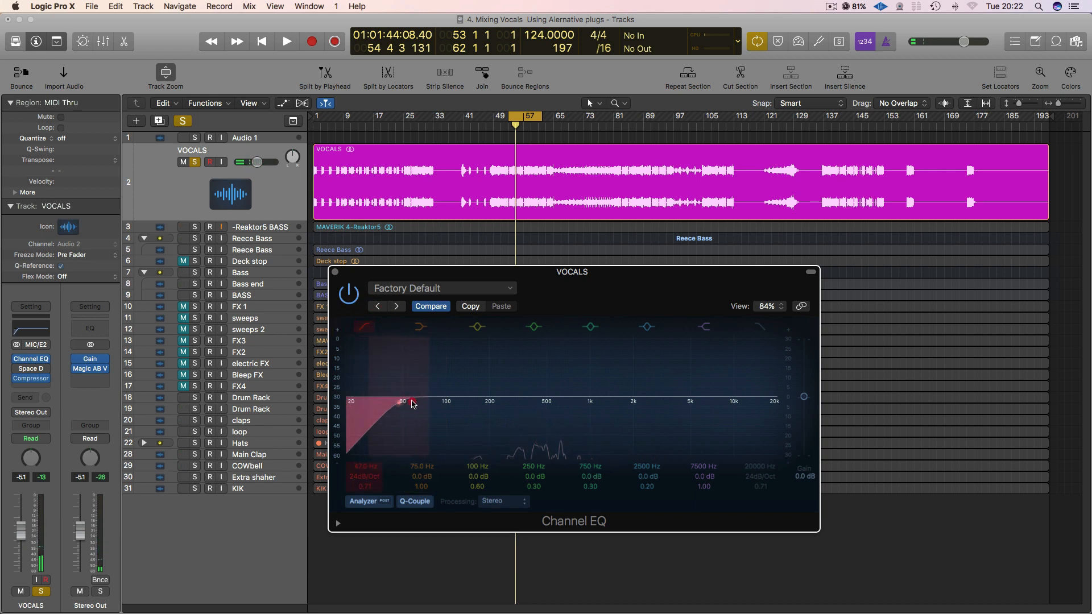
Audition the filtered vocals, raise the VOCALS fader to -2.8 dB, and shift the 750 Hz EQ band to 1560 Hz.
key(space)
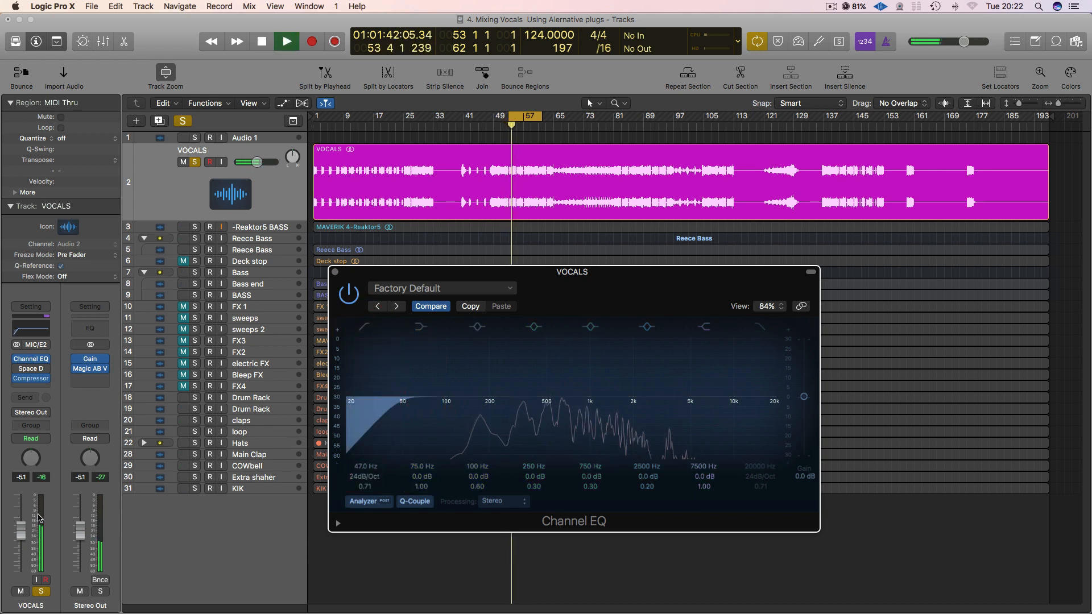
key(space)
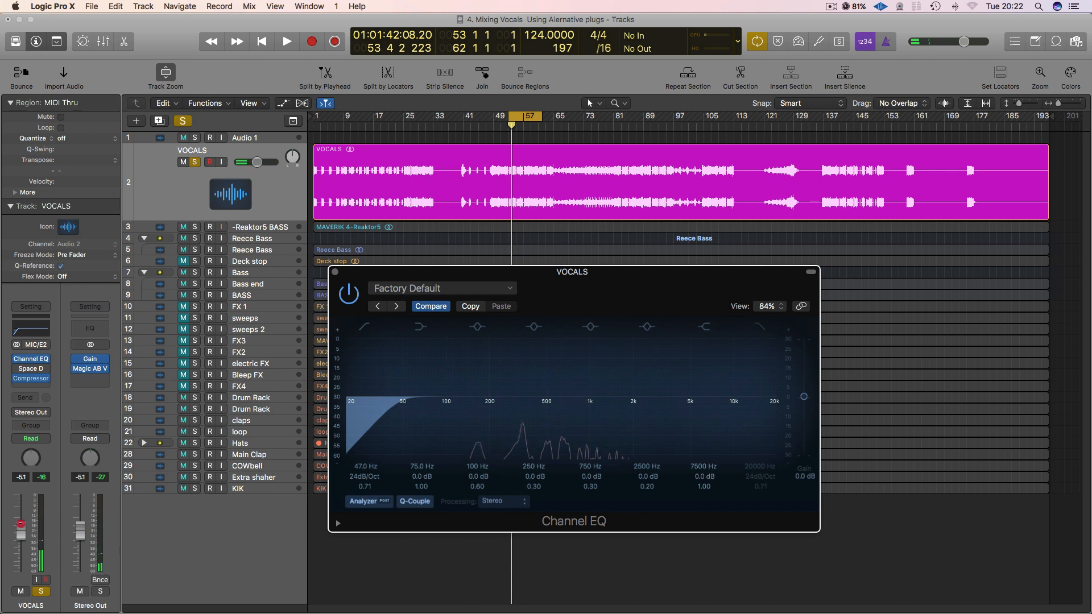
drag(20, 523, 22, 511)
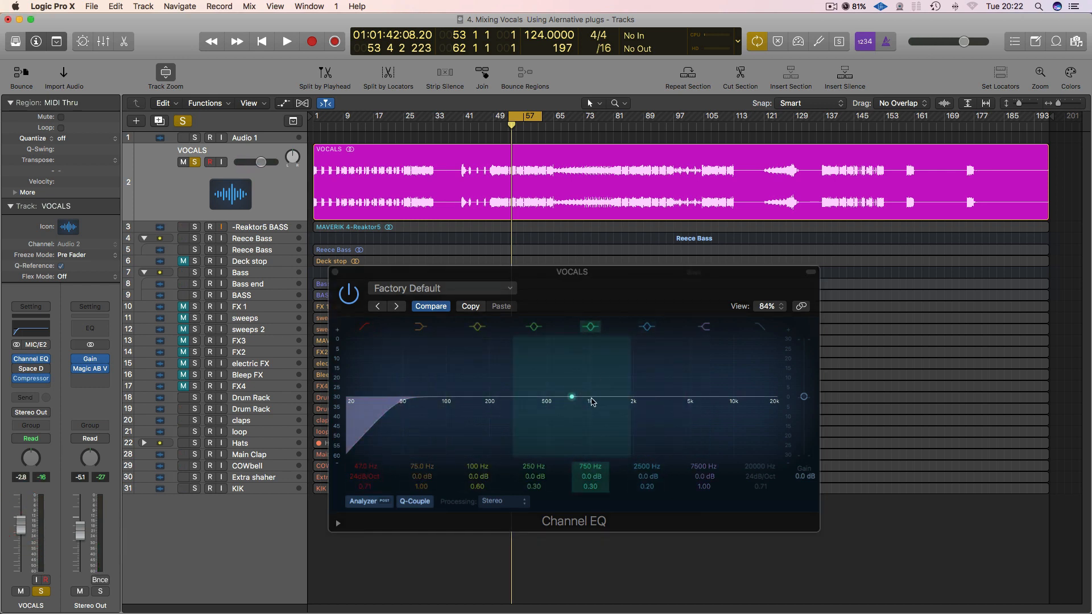
drag(580, 398, 630, 397)
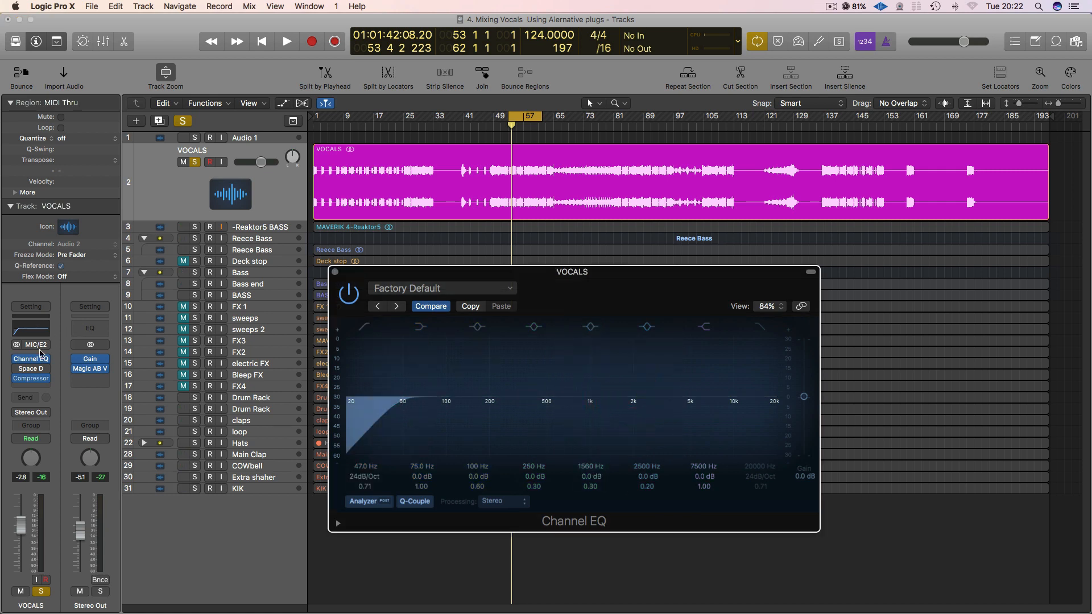
Switch Space Designer back on, open it and lower its reverb output level while checking the soloed vocals in playback.
click(18, 369)
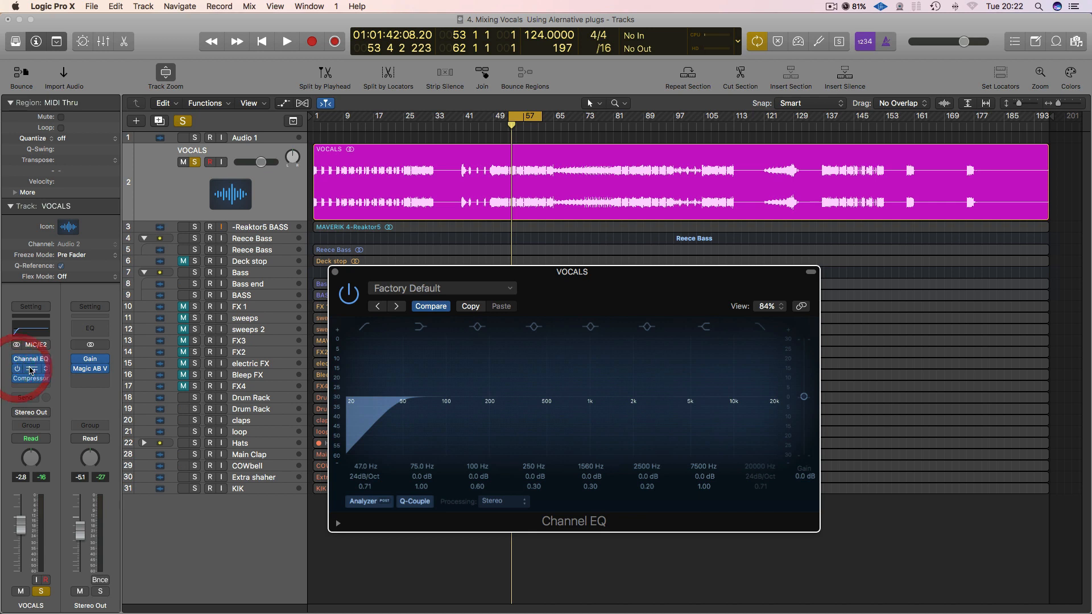
key(space)
click(31, 370)
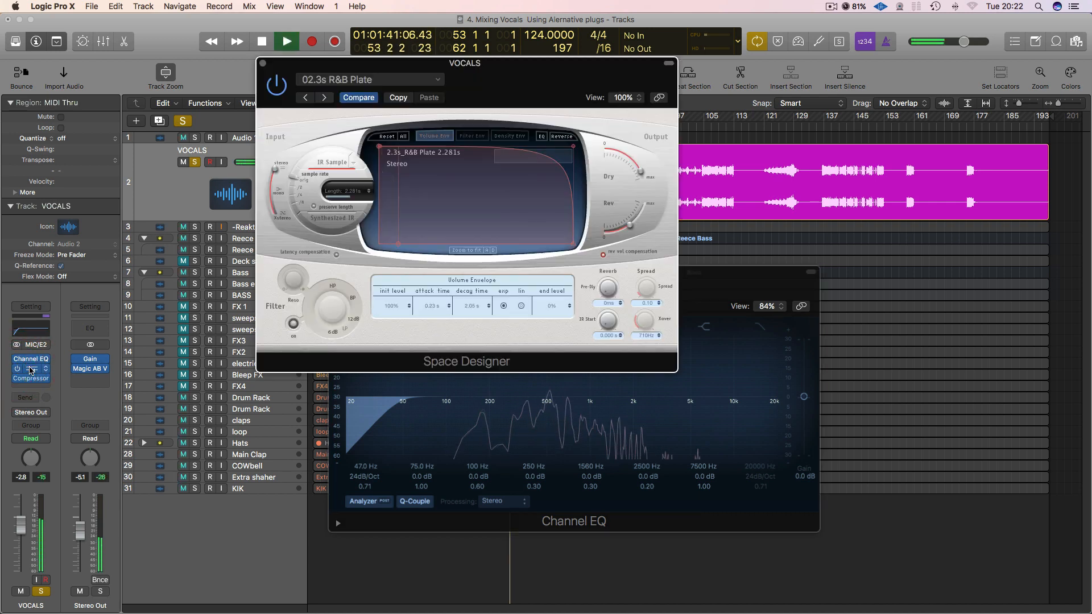
drag(419, 63, 612, 82)
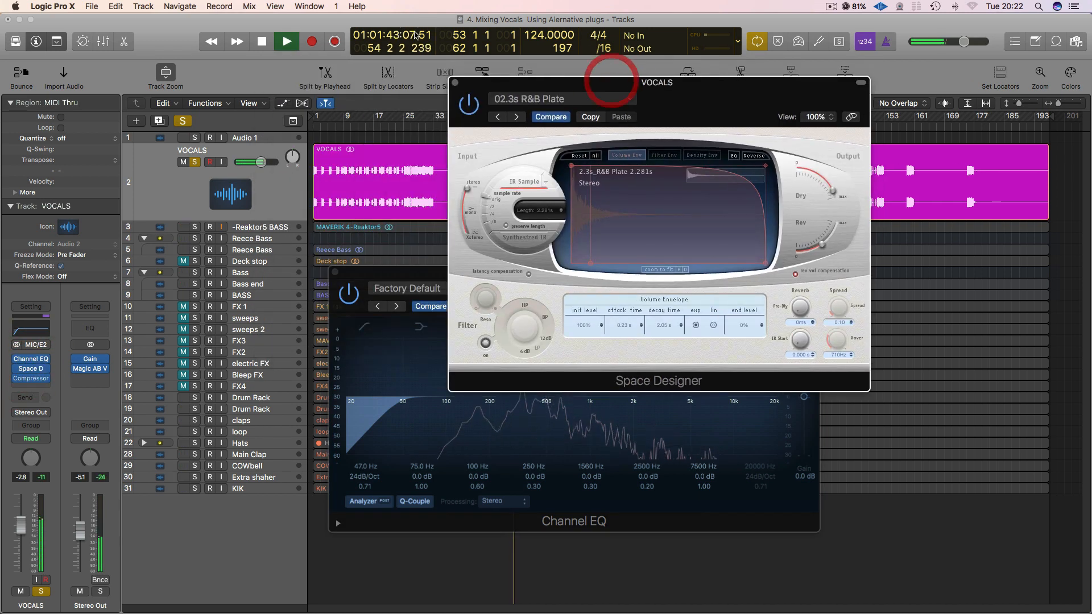
key(space)
drag(823, 248, 816, 259)
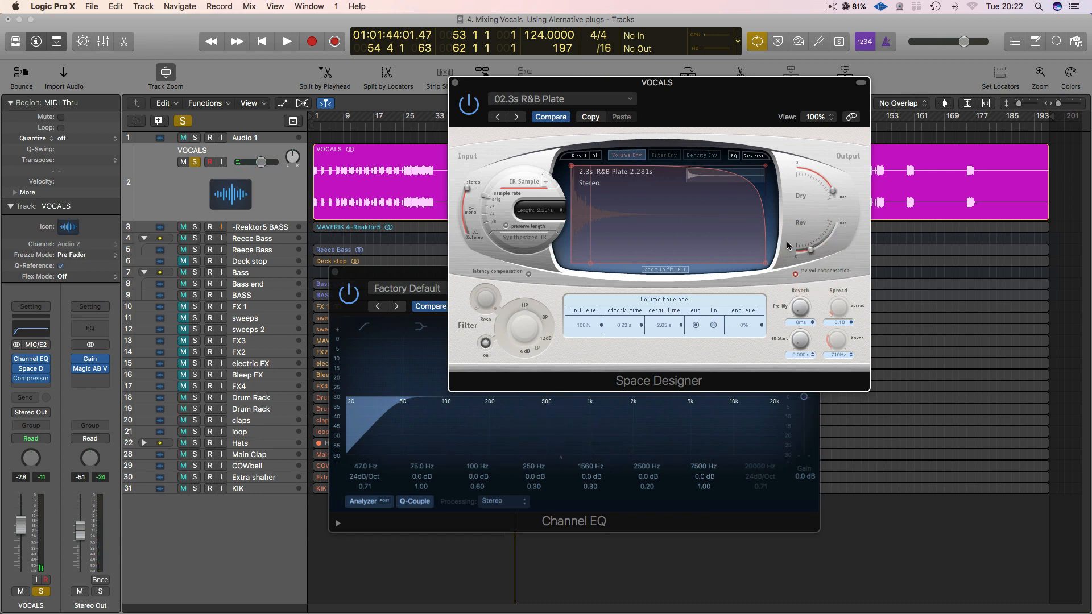
key(space)
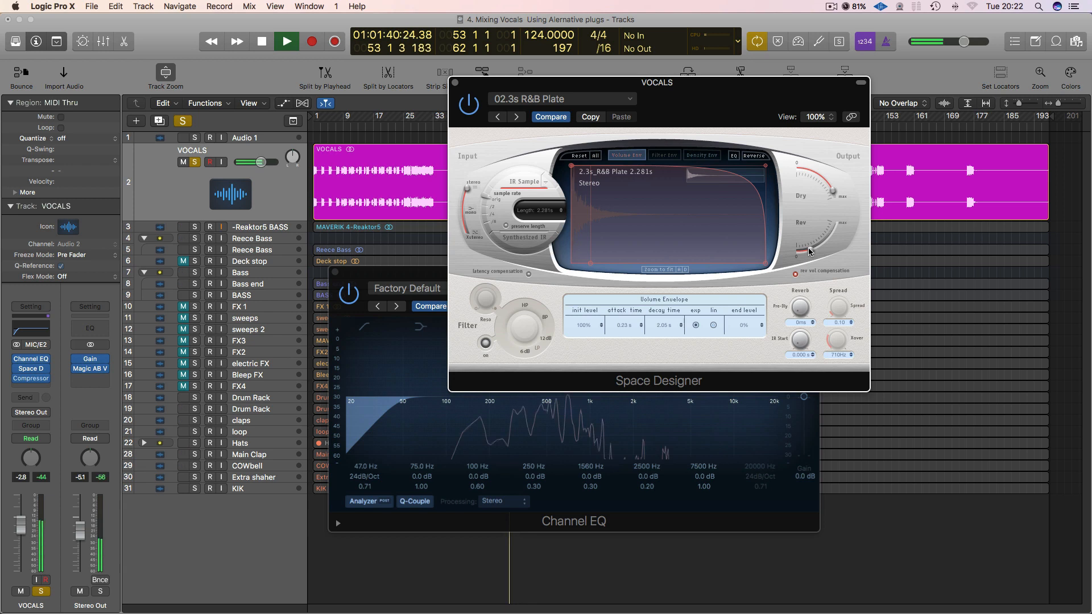
drag(810, 251, 811, 251)
Set Space Designer's reverb pre-delay to 116 ms and fine-tune the reverb output level while playing the vocals.
key(space)
drag(804, 311, 797, 307)
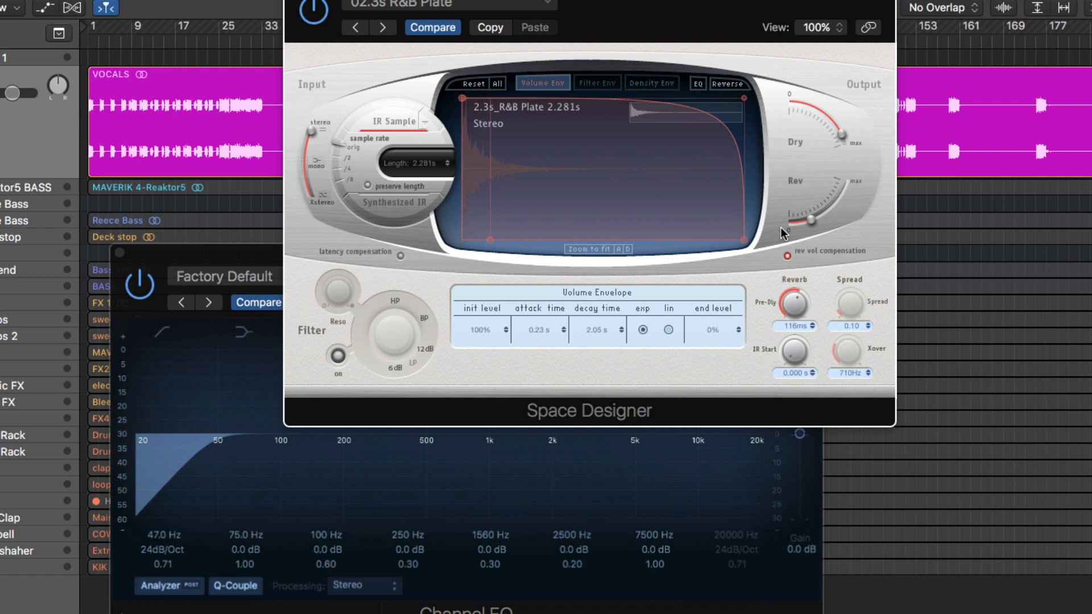
key(space)
drag(814, 221, 815, 221)
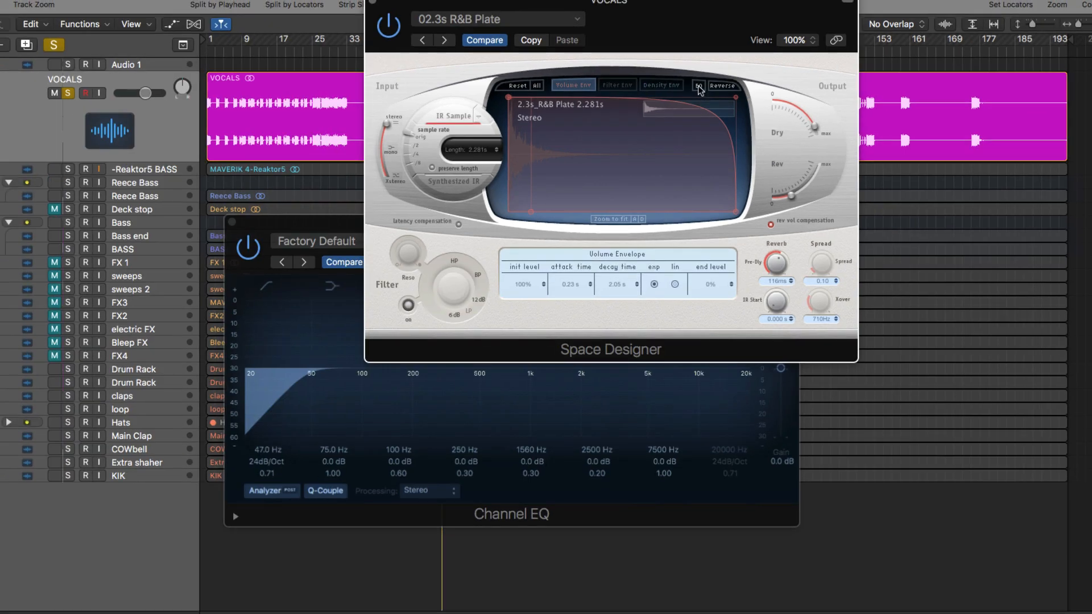
Enable Space Designer's reverb EQ and shape its high-shelf band to -7 dB at 8900 Hz.
click(699, 87)
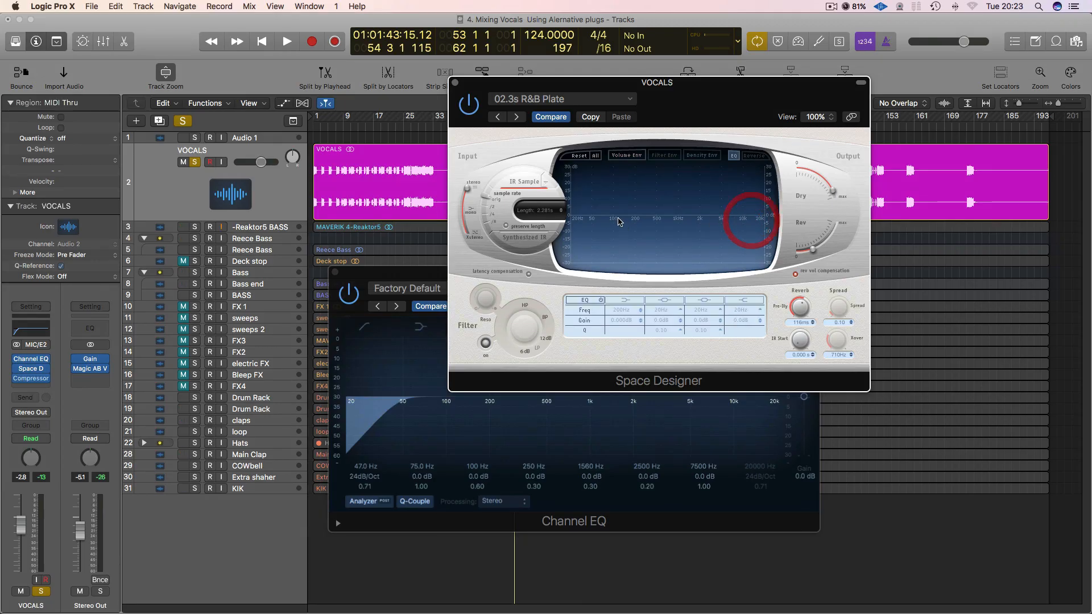
click(595, 237)
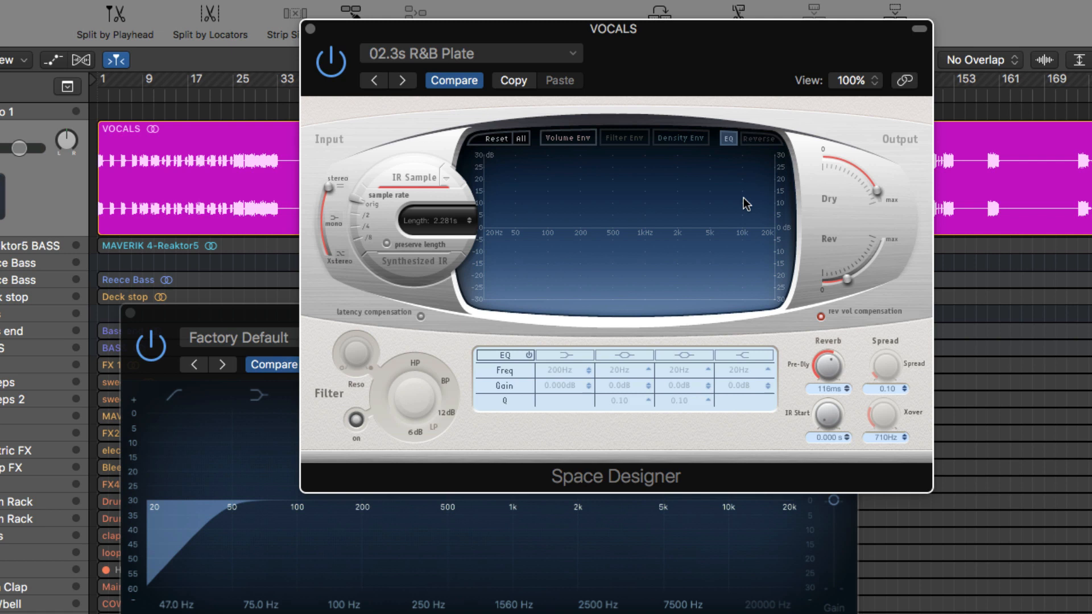
click(529, 355)
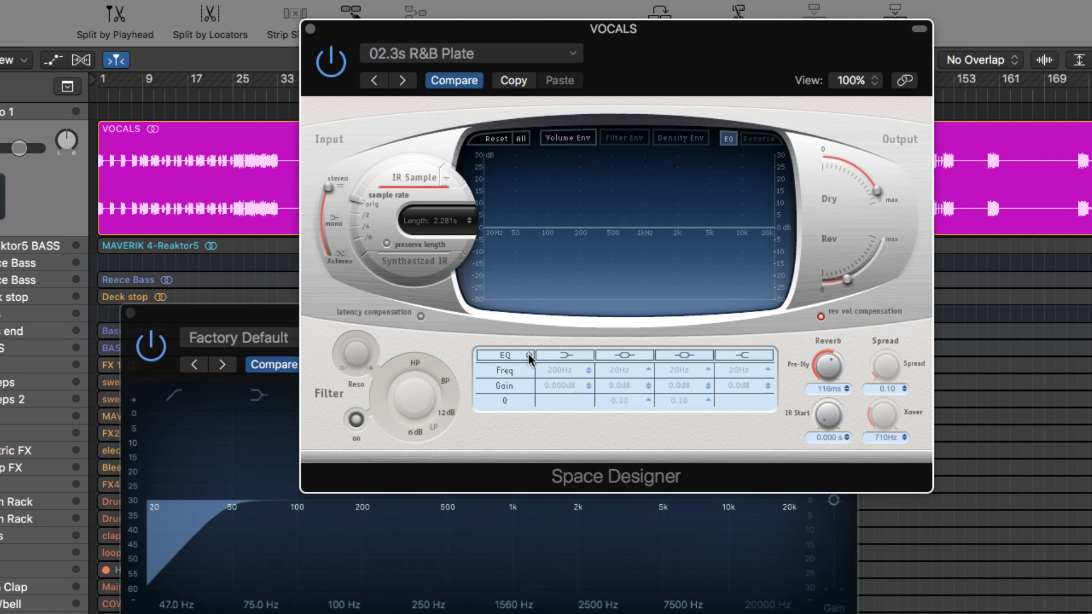
click(751, 356)
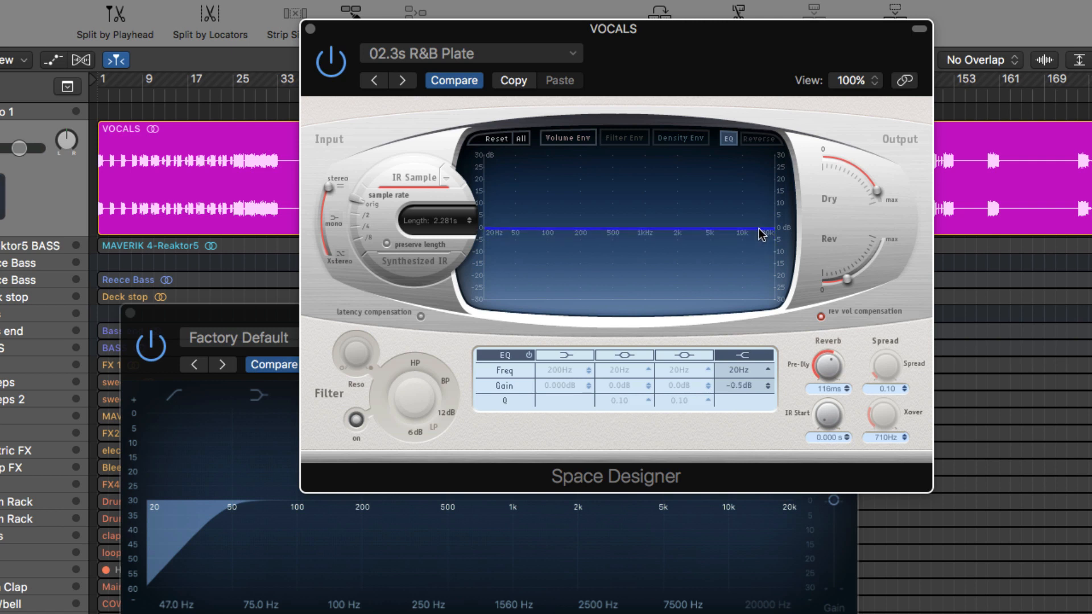
click(749, 356)
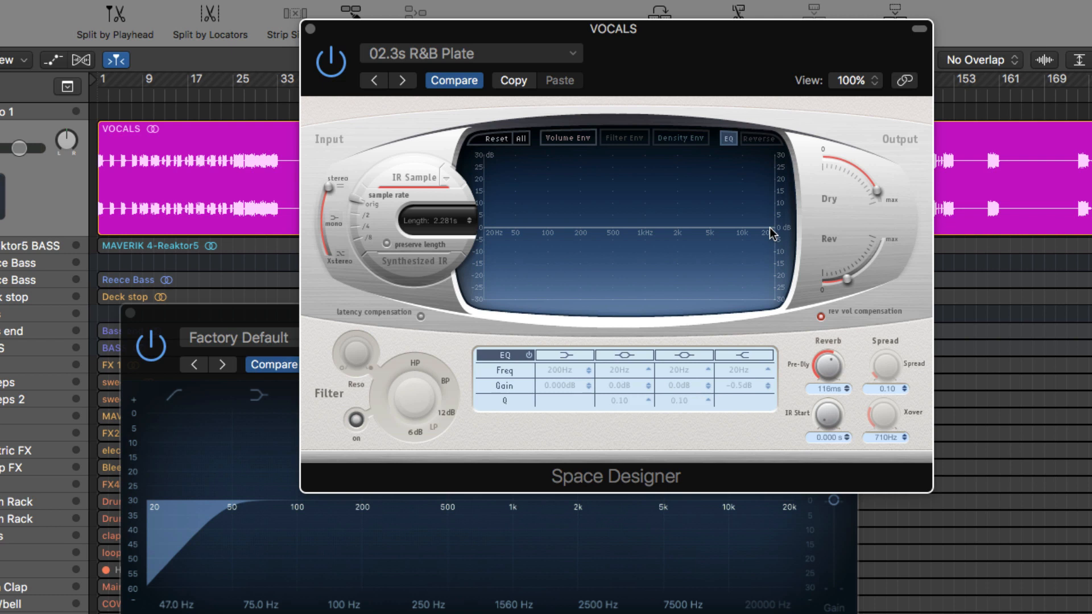
click(733, 357)
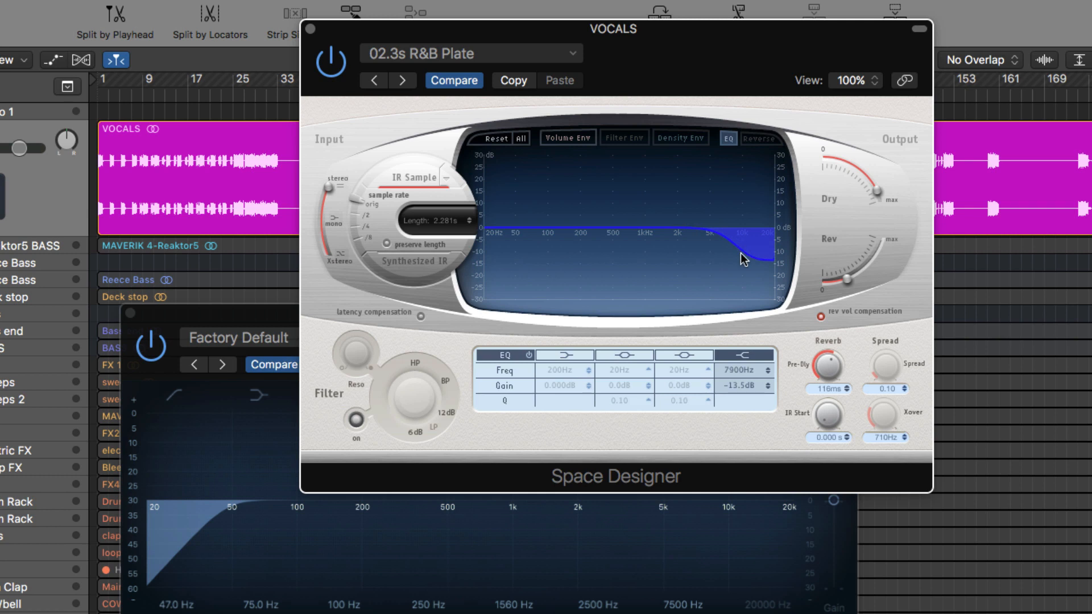
Turn on the reverb EQ's low-shelf band and pull it down to about -10.7 dB at 46 Hz.
drag(495, 236, 500, 224)
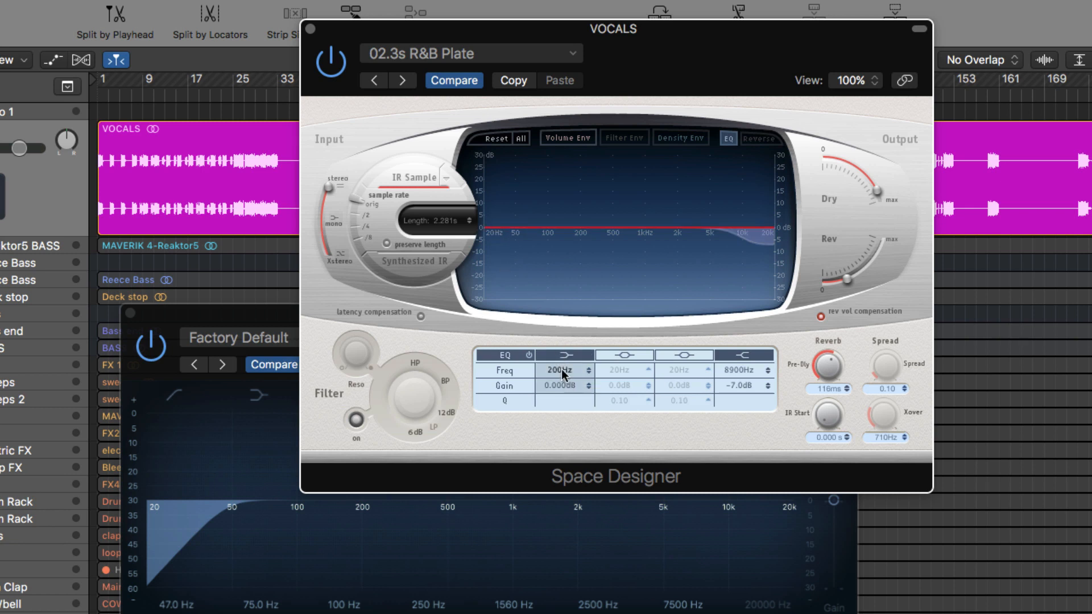
drag(485, 226, 499, 259)
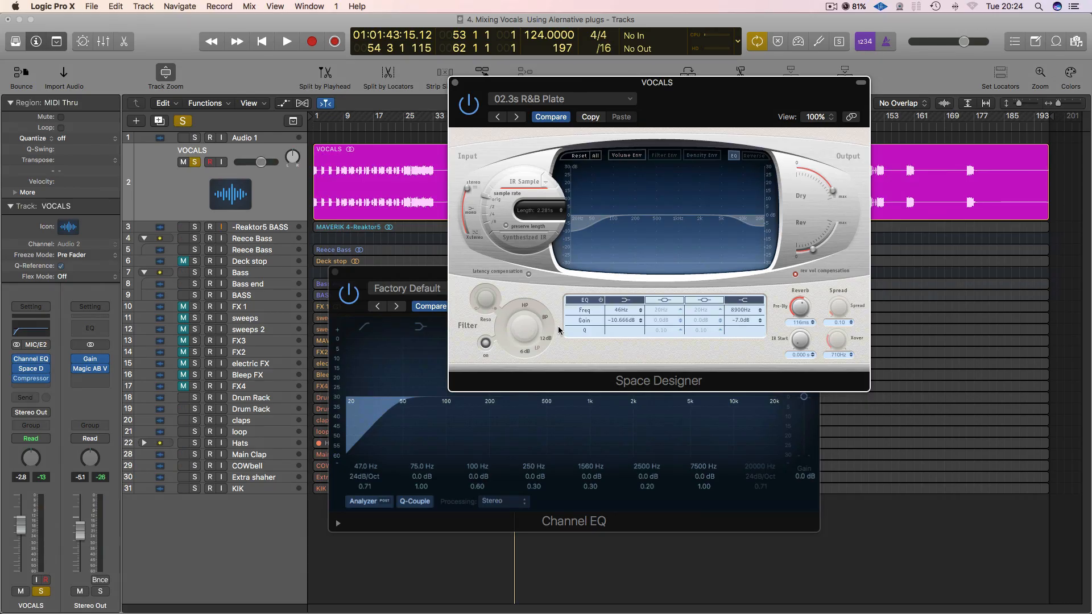
Play the vocals, unsolo the VOCALS track and fine-tune Space Designer's reverb output level within the full mix.
key(space)
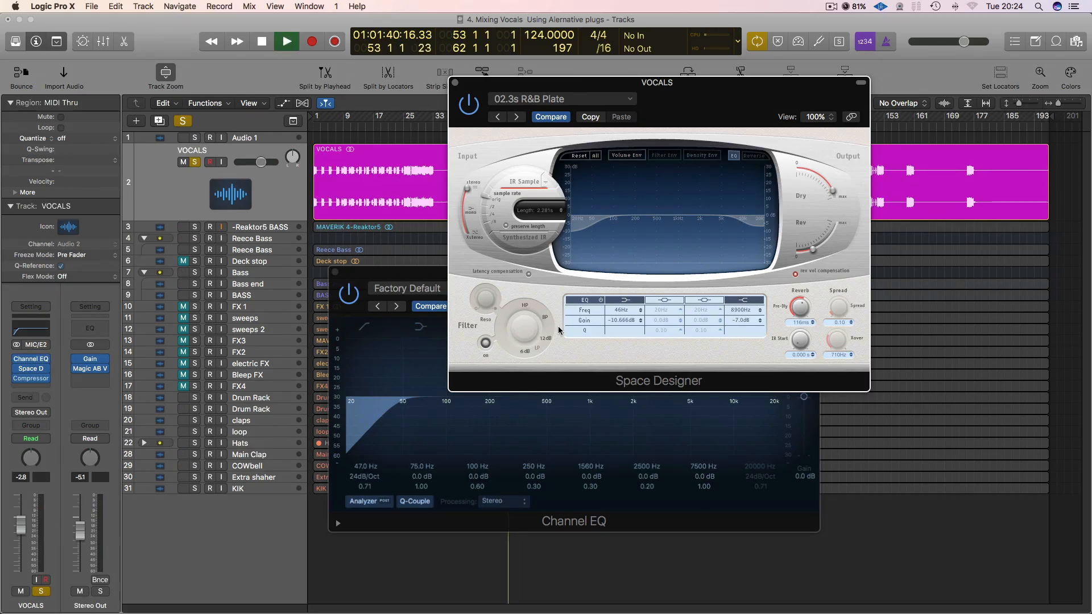
drag(496, 86, 510, 150)
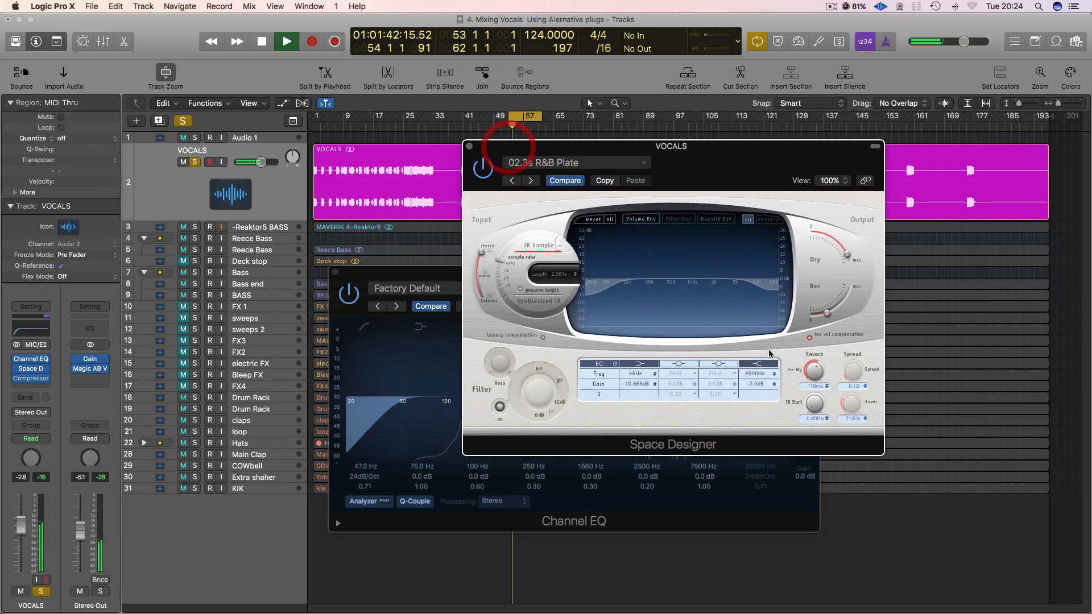
drag(824, 314, 824, 315)
click(194, 163)
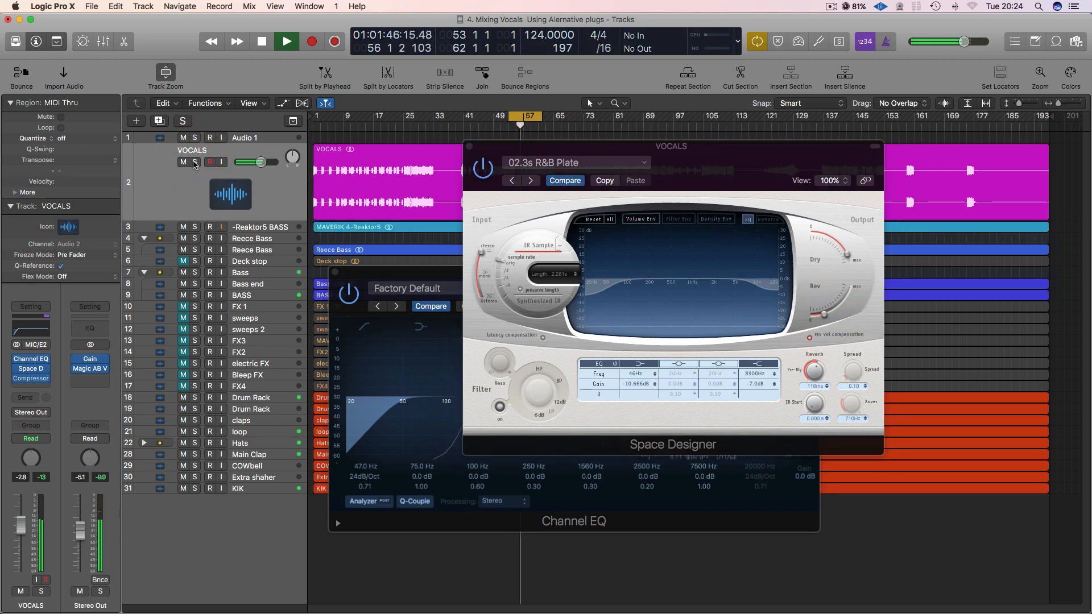
drag(824, 315, 826, 313)
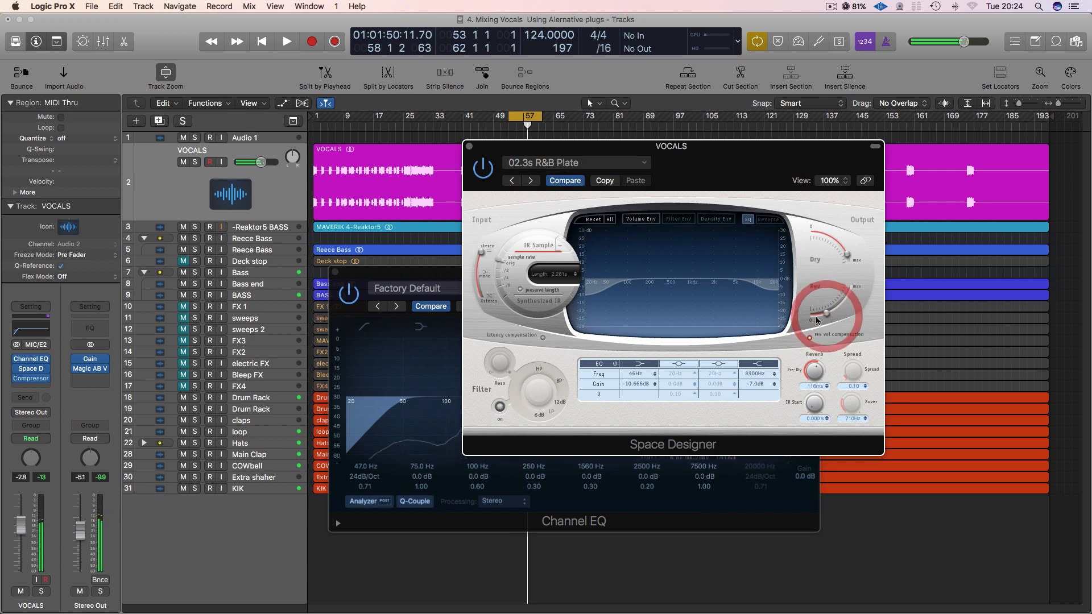
drag(483, 146, 502, 228)
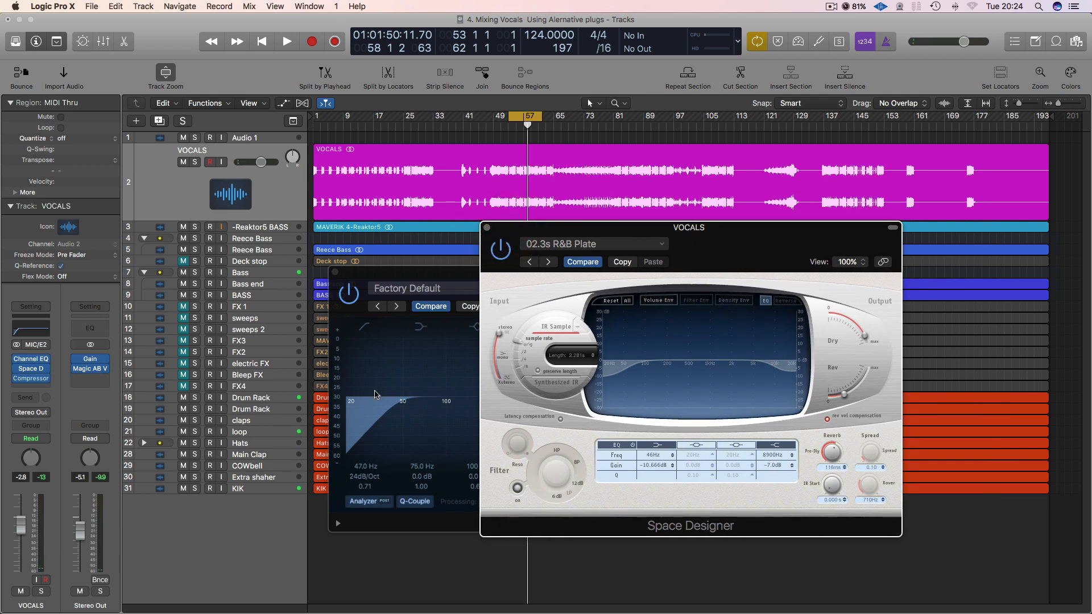
Open the VOCALS track's Compressor, look through its presets without loading one, and raise the ratio.
key(space)
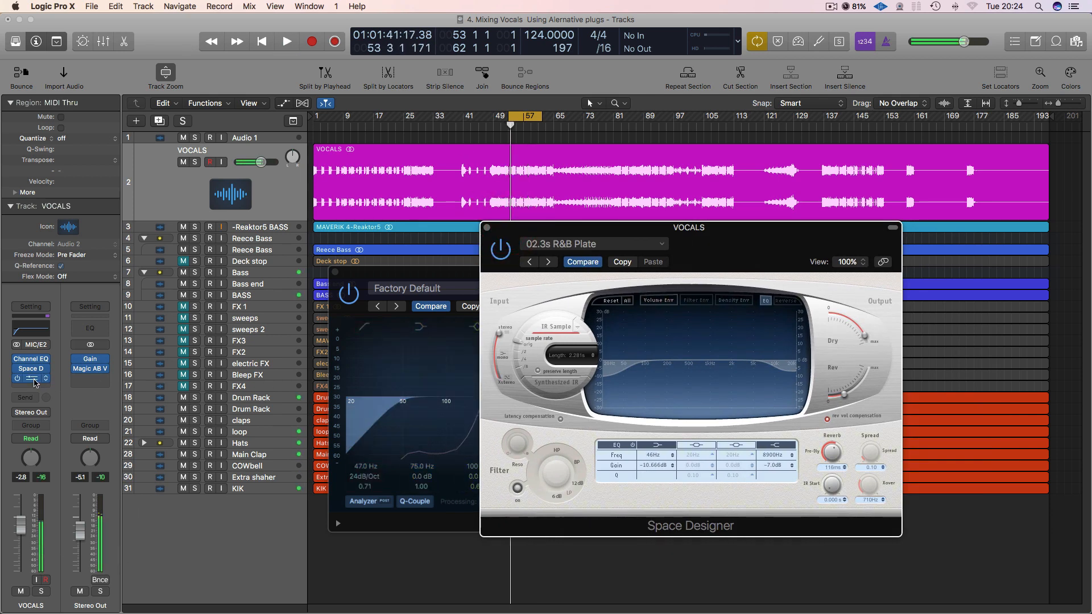
click(34, 381)
drag(256, 53, 525, 93)
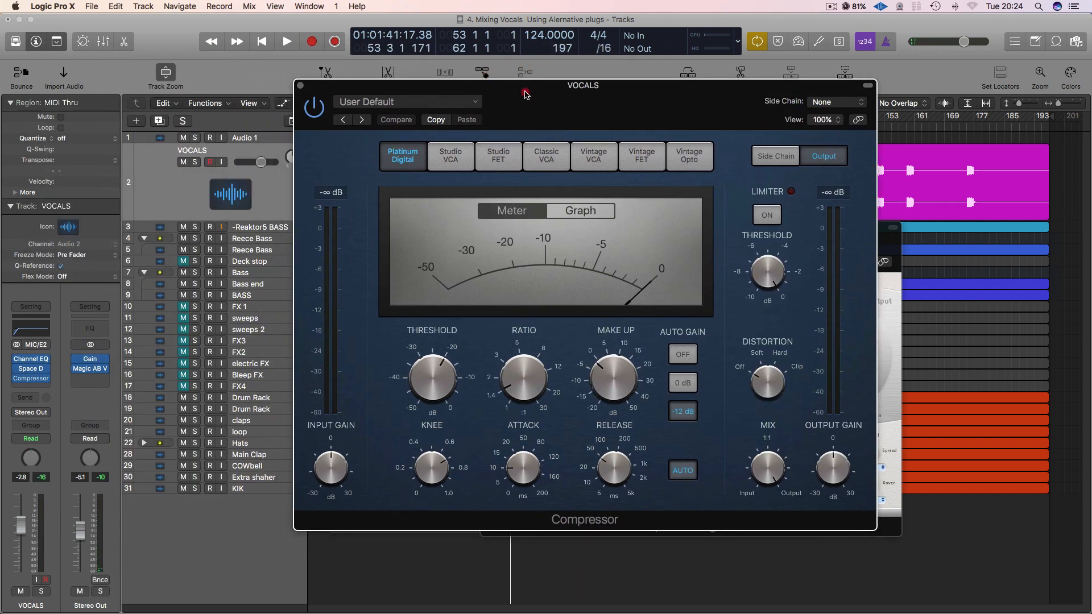
click(379, 102)
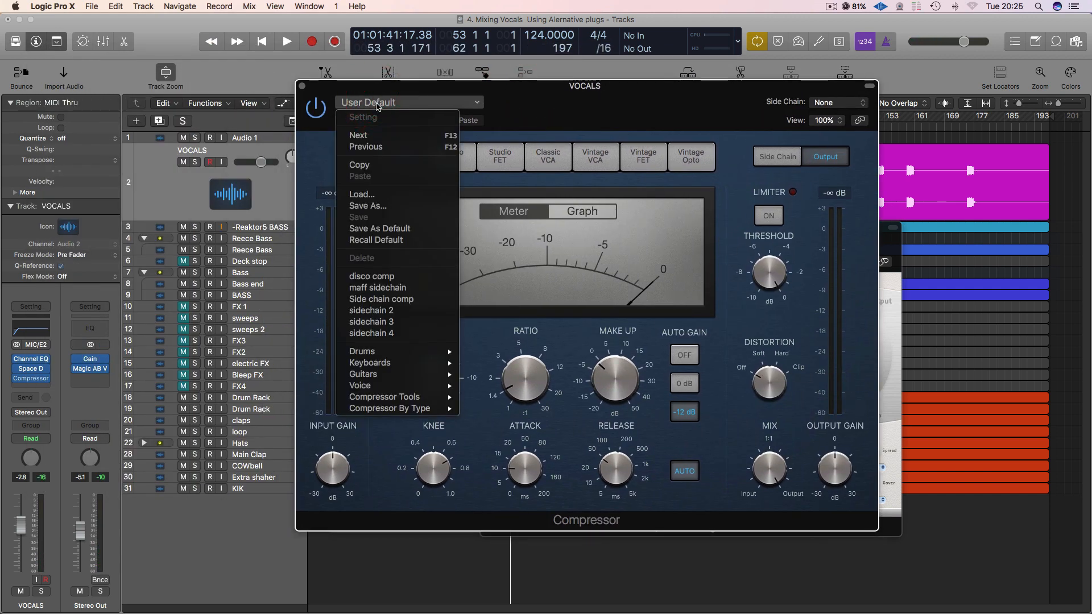
click(756, 159)
drag(509, 359, 509, 358)
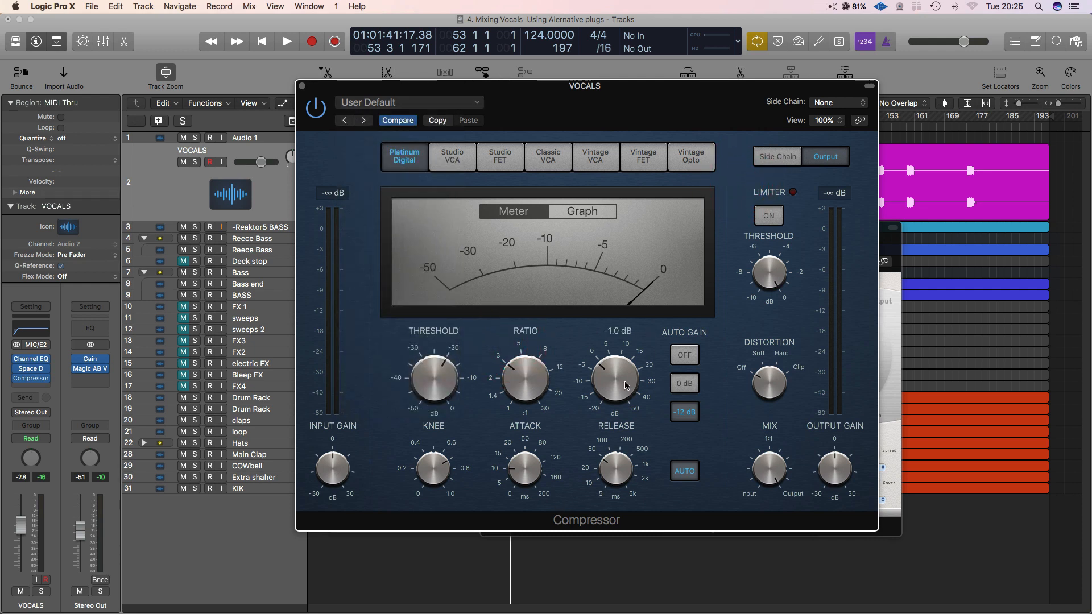
Turn off the Compressor's auto gain and raise the make-up gain to 2 dB while checking the mix in playback.
key(space)
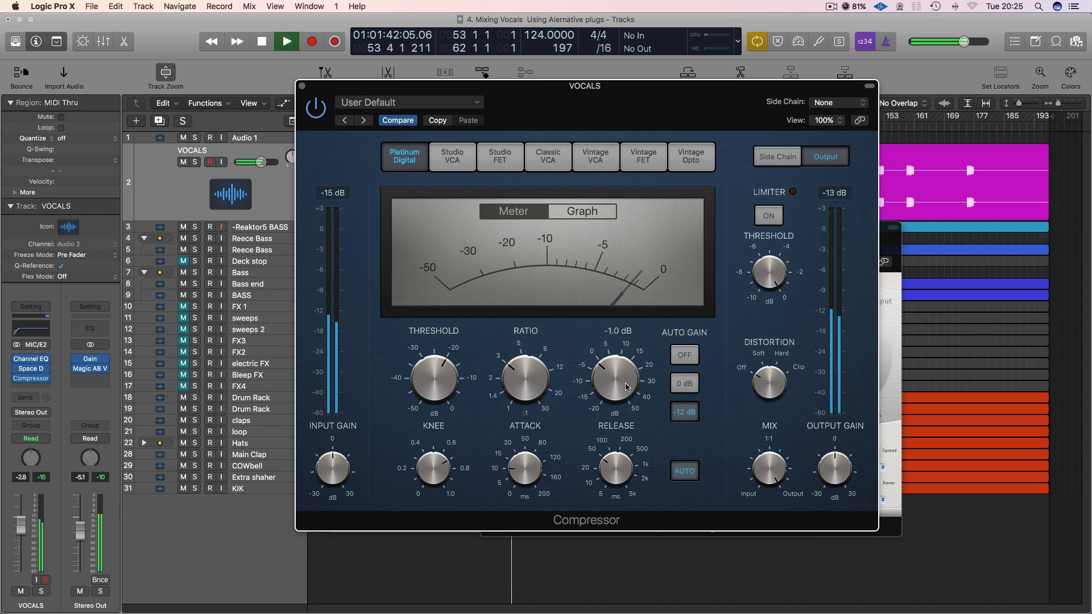
key(space)
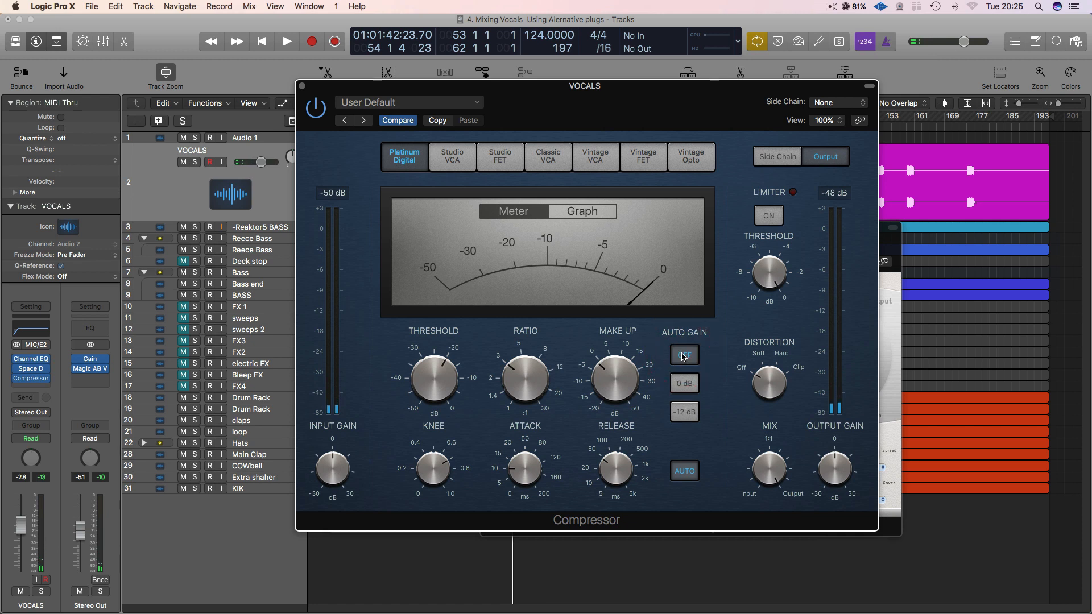
key(space)
drag(612, 378, 613, 361)
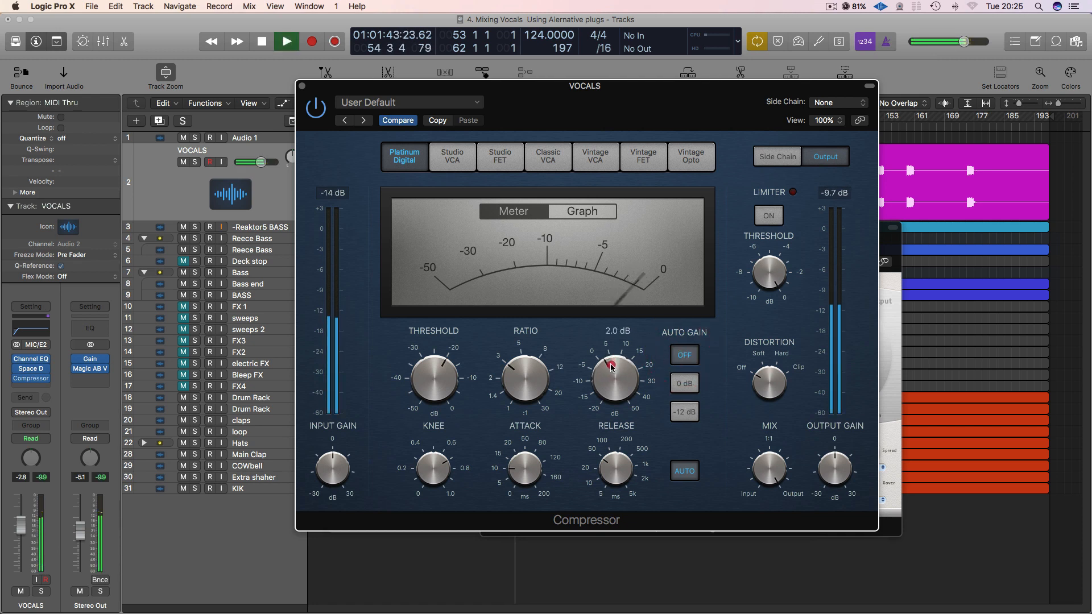
key(space)
key(space)
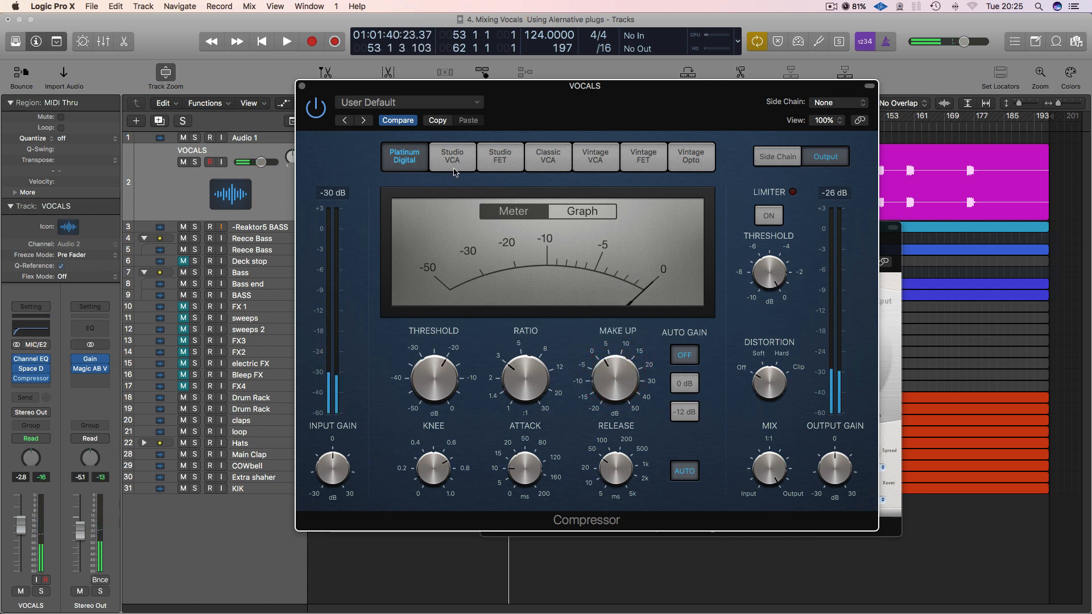
Audition the Compressor's circuit types during playback, from Studio VCA through to Vintage Opto.
drag(503, 85, 497, 99)
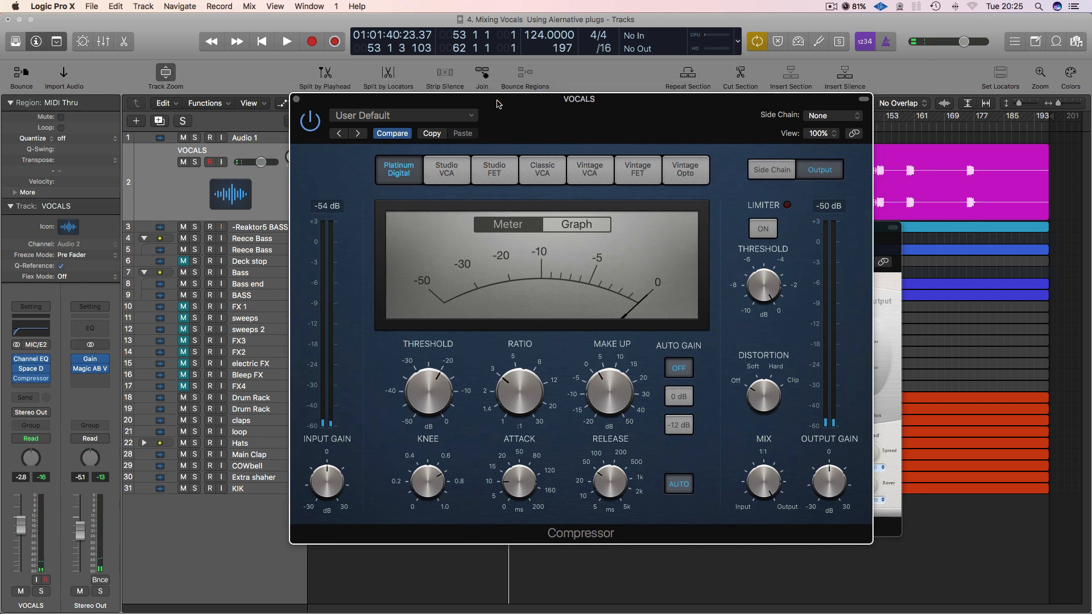
key(space)
click(447, 181)
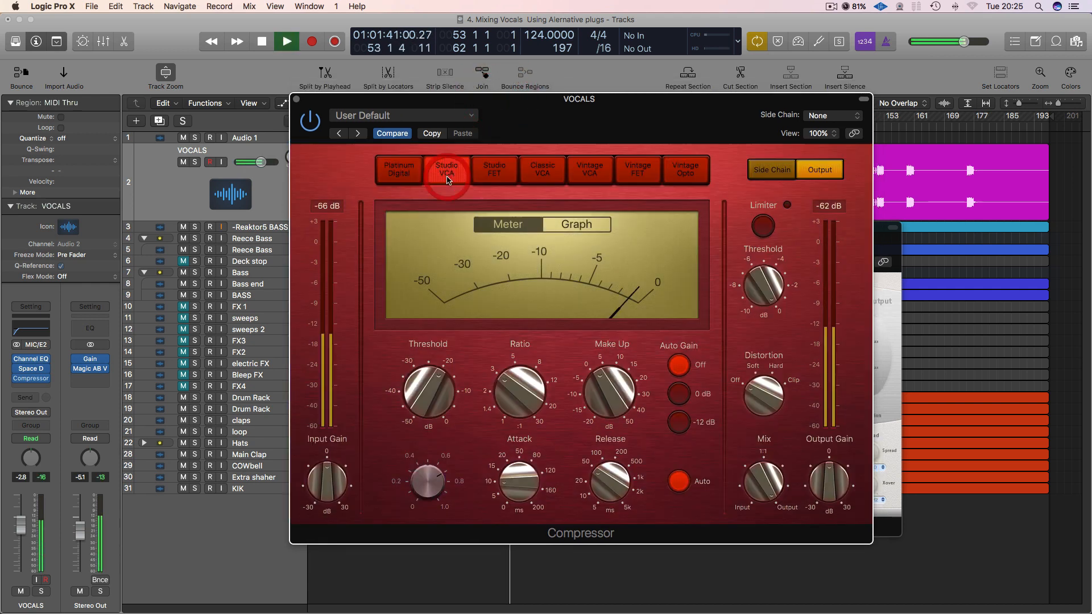
click(495, 174)
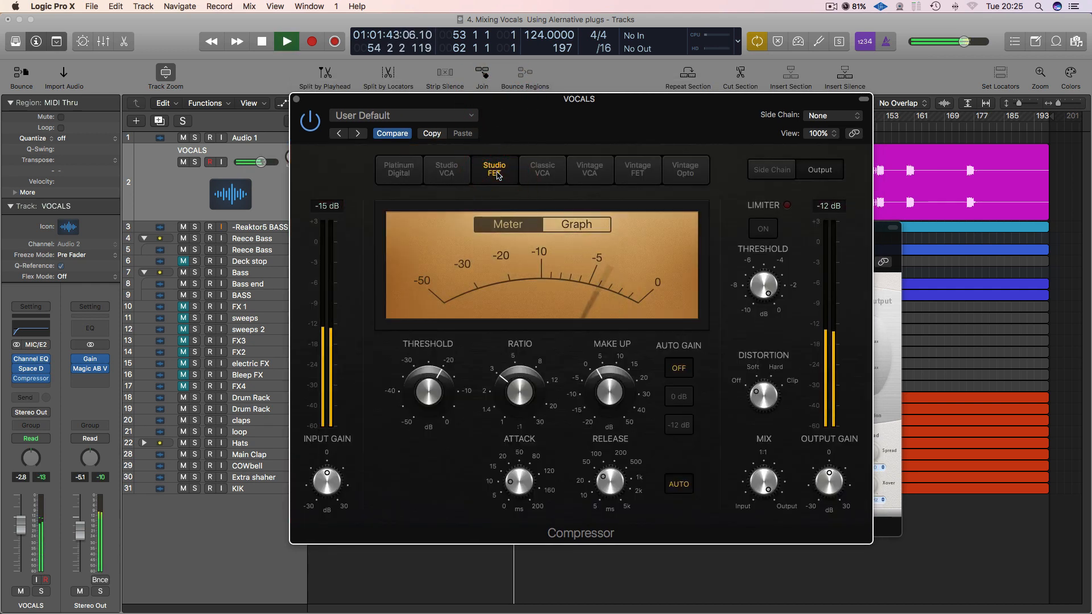
click(542, 171)
click(580, 173)
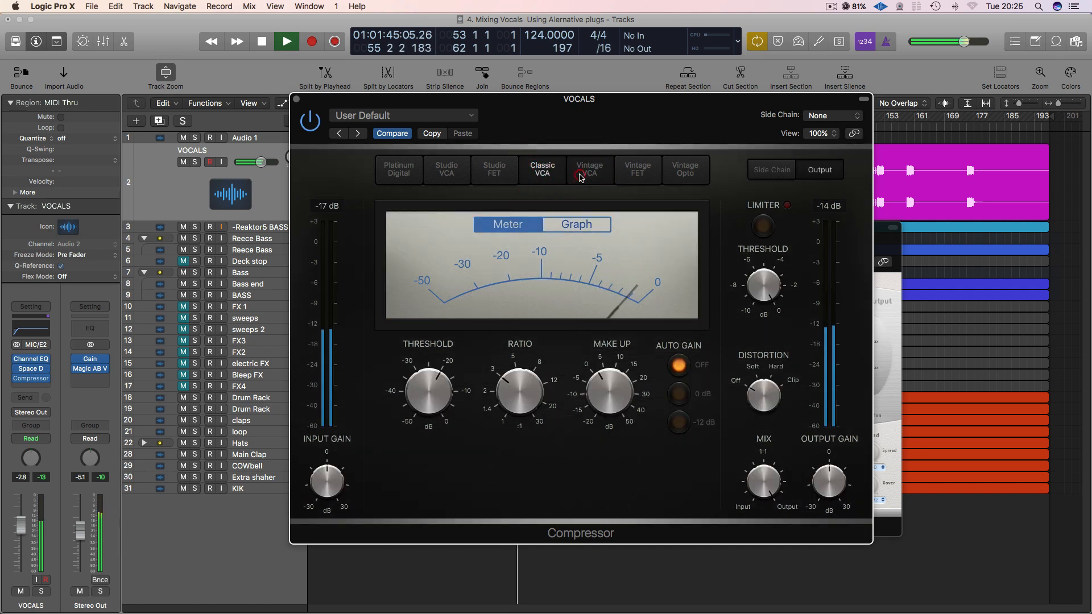
click(640, 173)
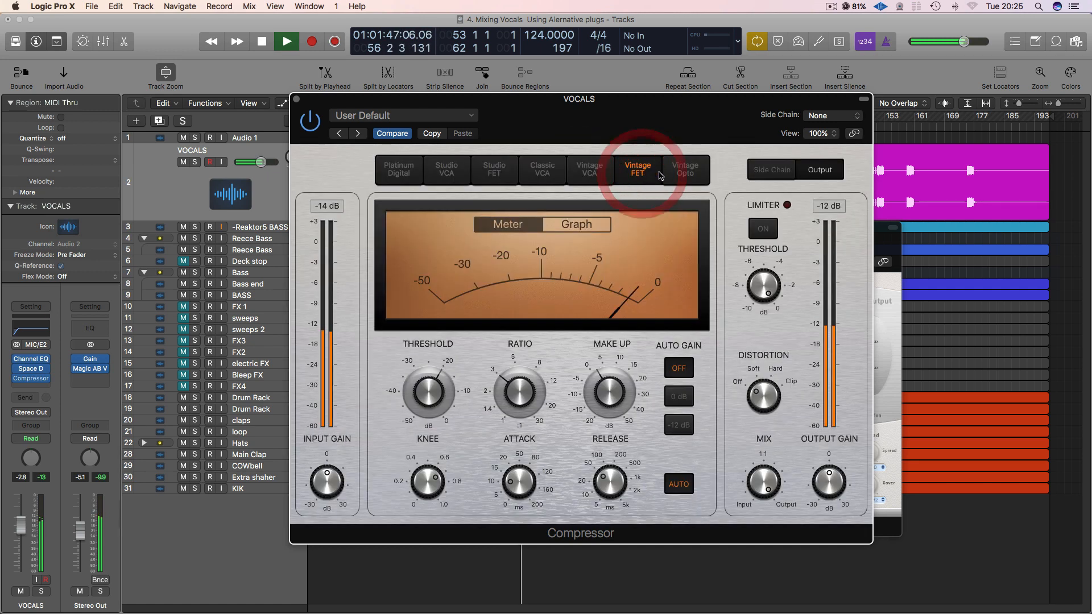
click(688, 170)
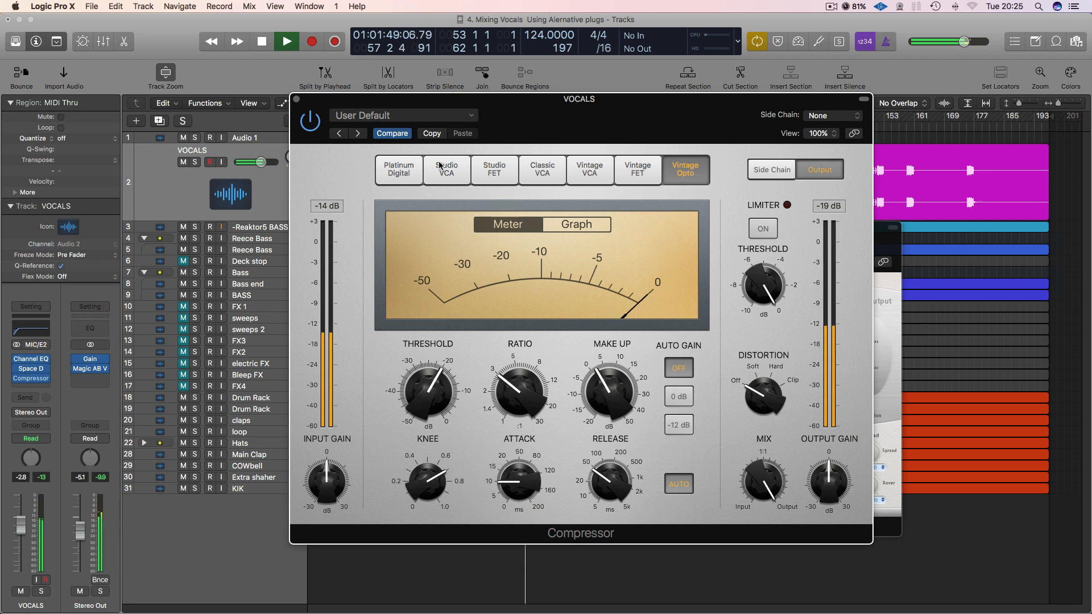
Compare the circuit types again from Platinum Digital, choose Vintage VCA and set the make-up gain to 5 dB.
click(413, 174)
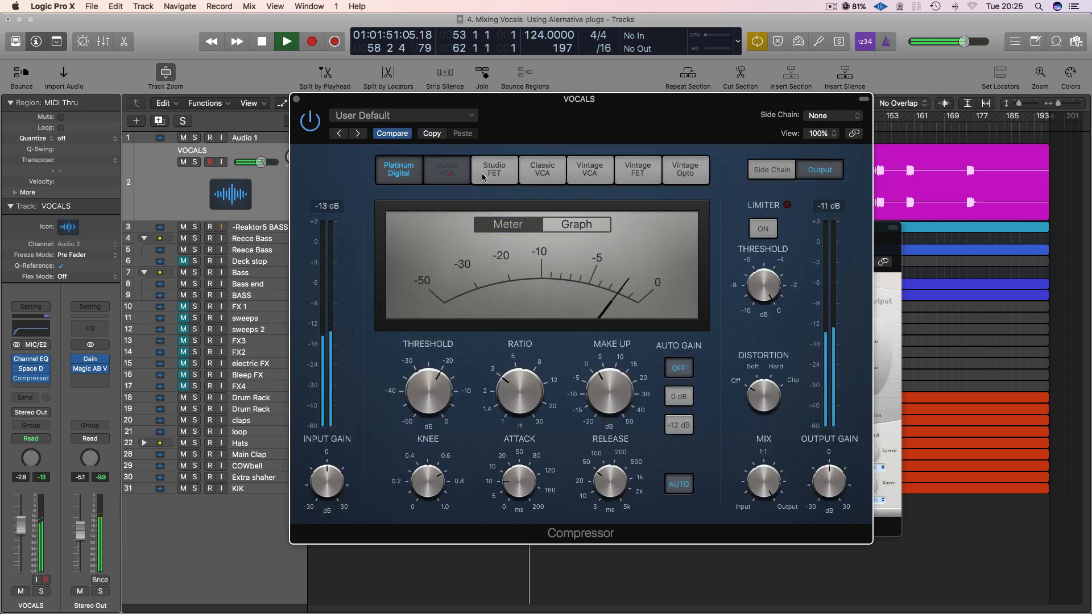
click(455, 177)
click(506, 174)
click(541, 174)
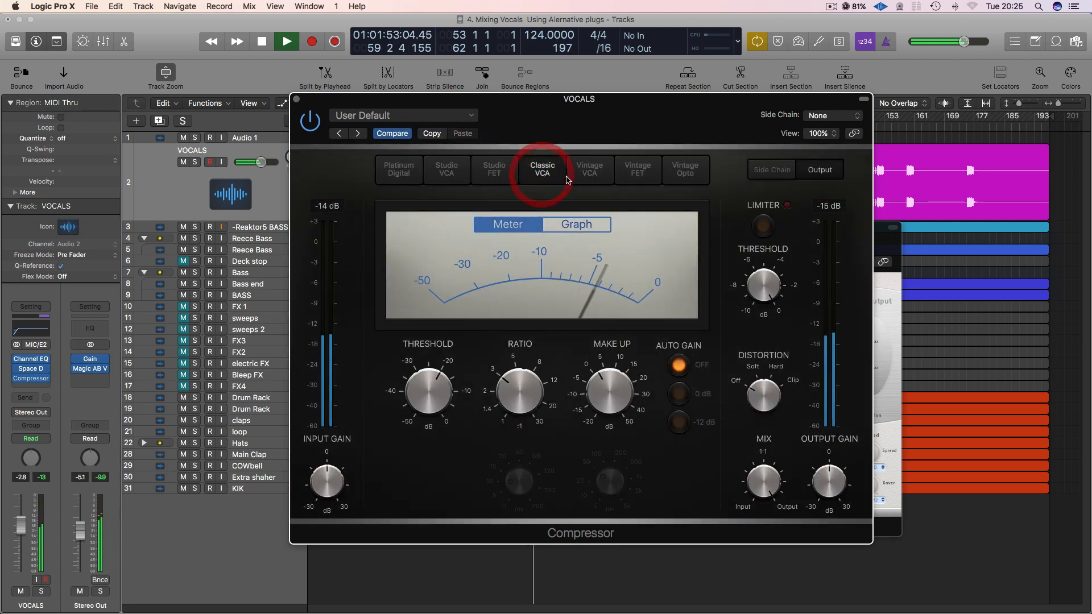
click(586, 177)
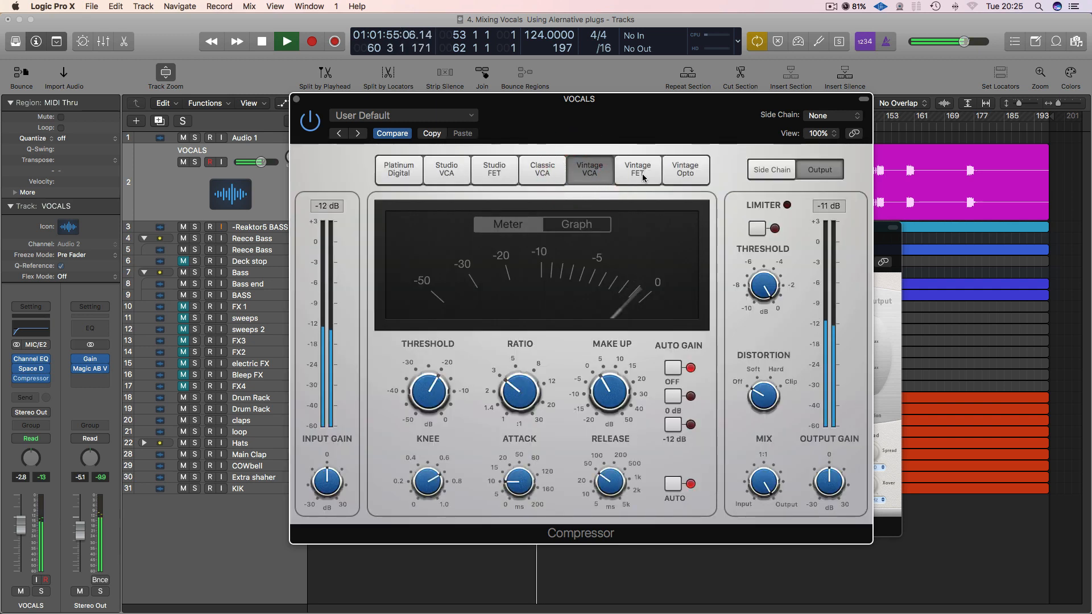
drag(610, 396, 608, 384)
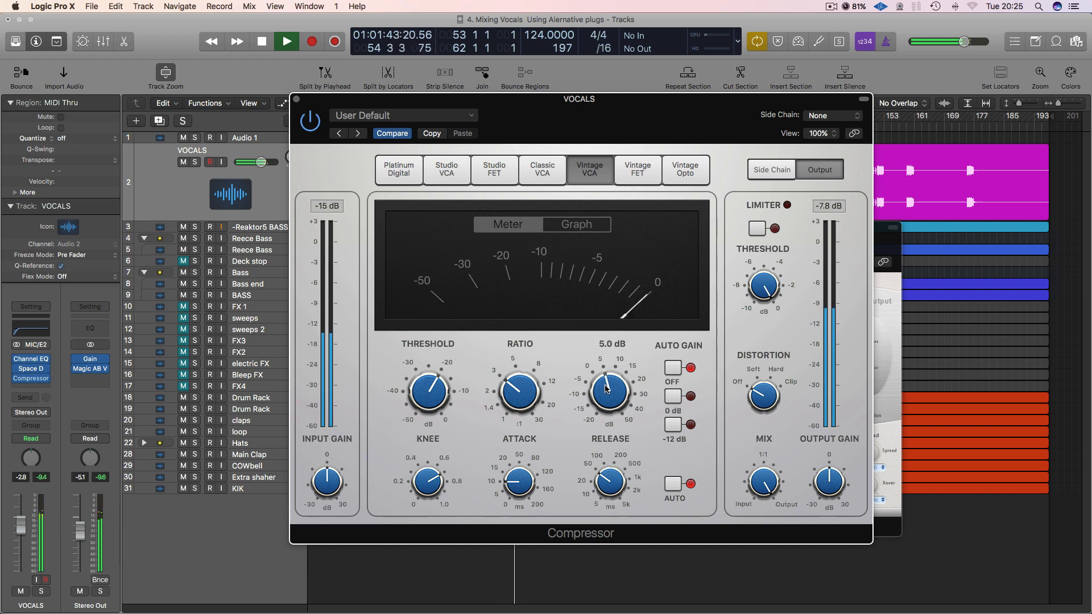
key(space)
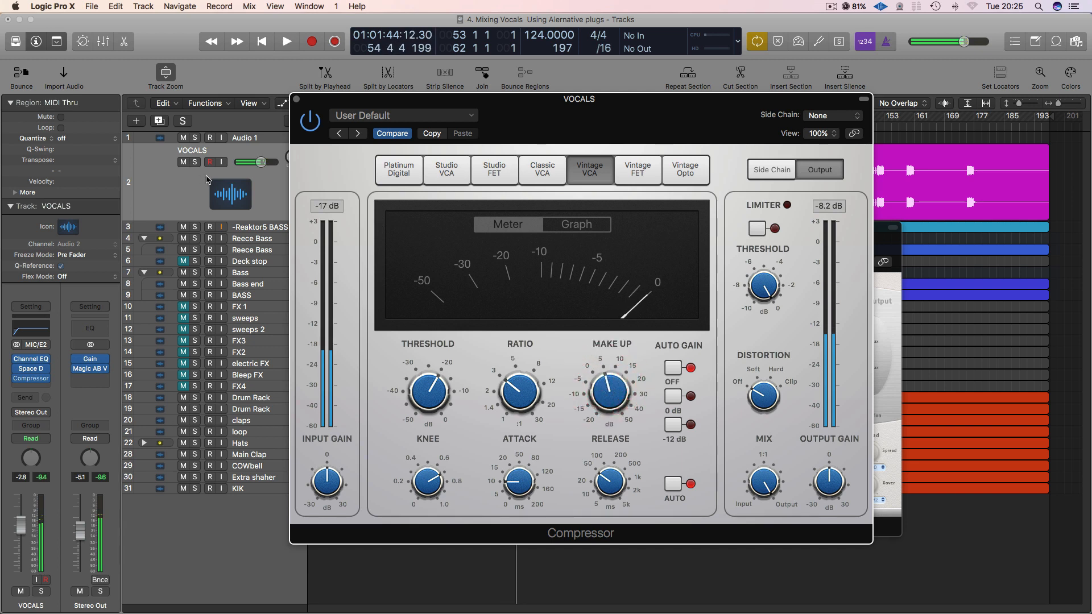
Close the Compressor, Space Designer and Channel EQ windows and open the Magic AB plug-in on the Stereo Out.
click(295, 100)
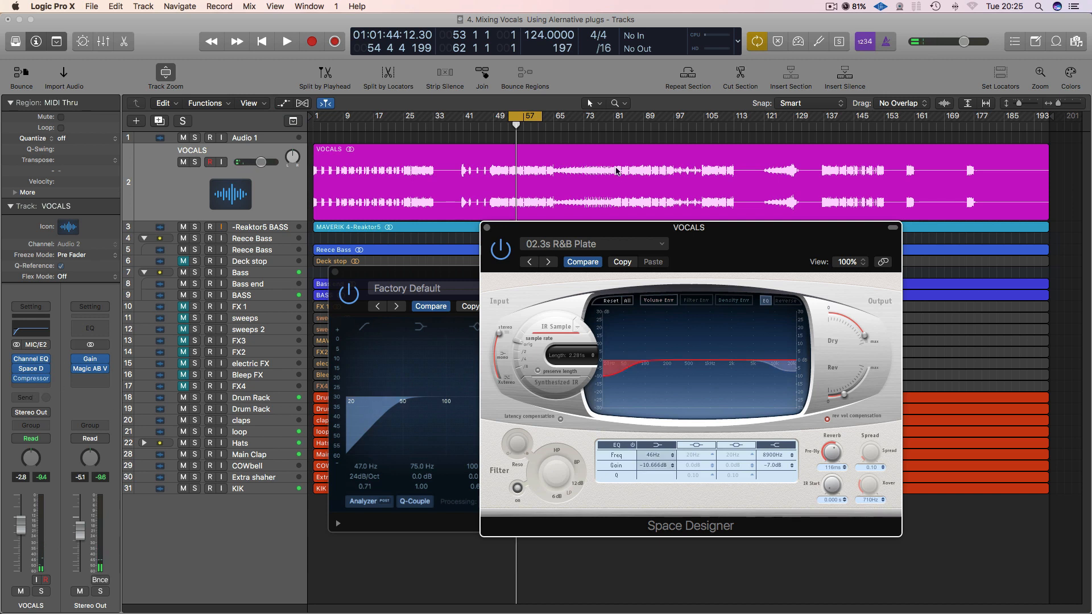
click(487, 228)
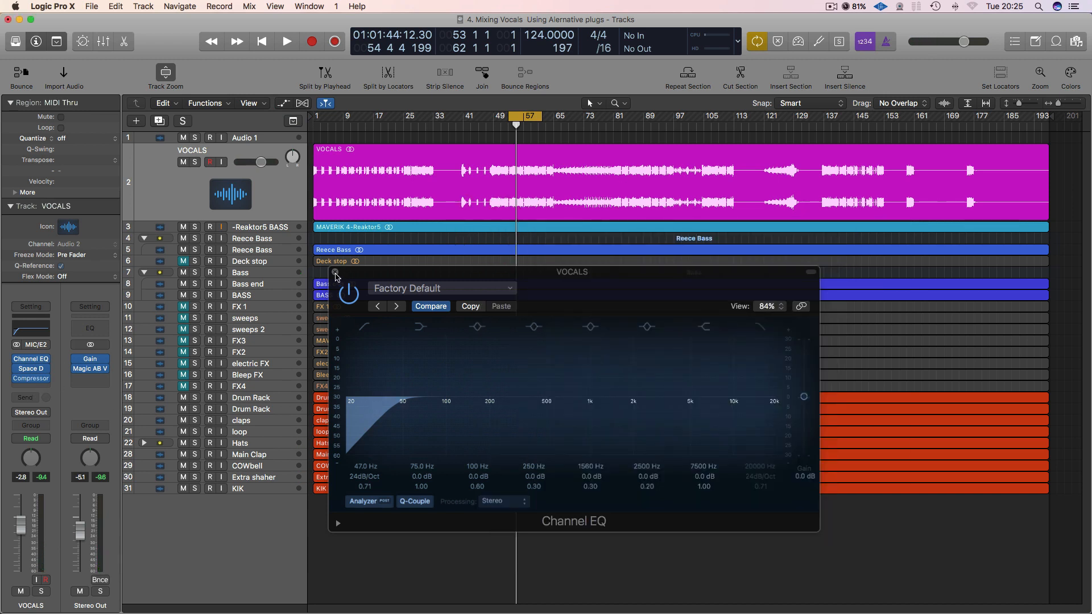
click(335, 272)
click(93, 370)
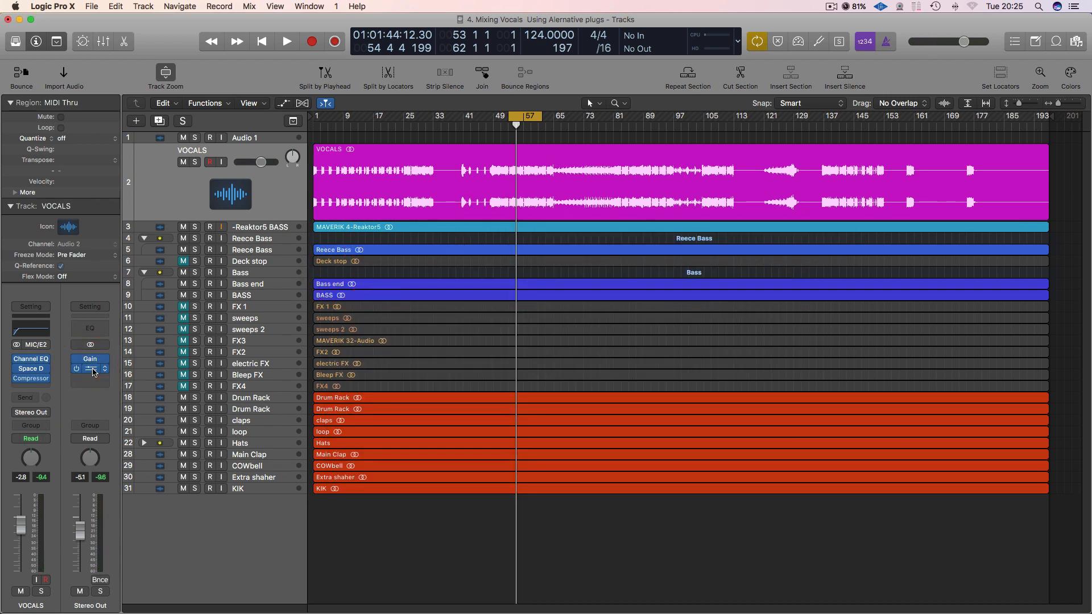
Play the mix, switch Magic AB to the B reference and move the cue 1 loop to 02.52–02.58.
drag(321, 49, 636, 160)
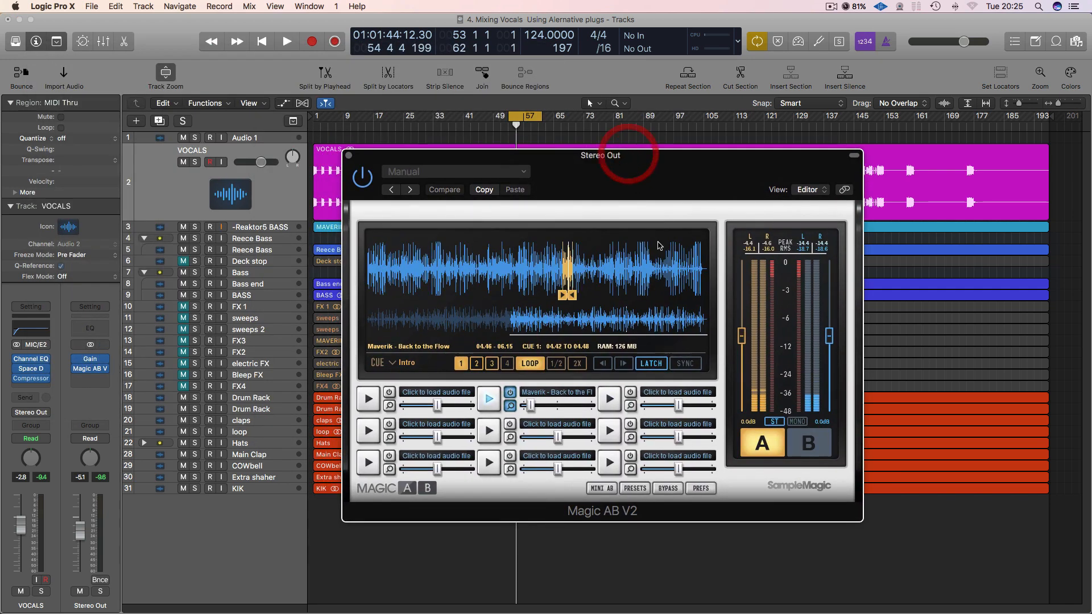
key(space)
click(402, 263)
click(823, 454)
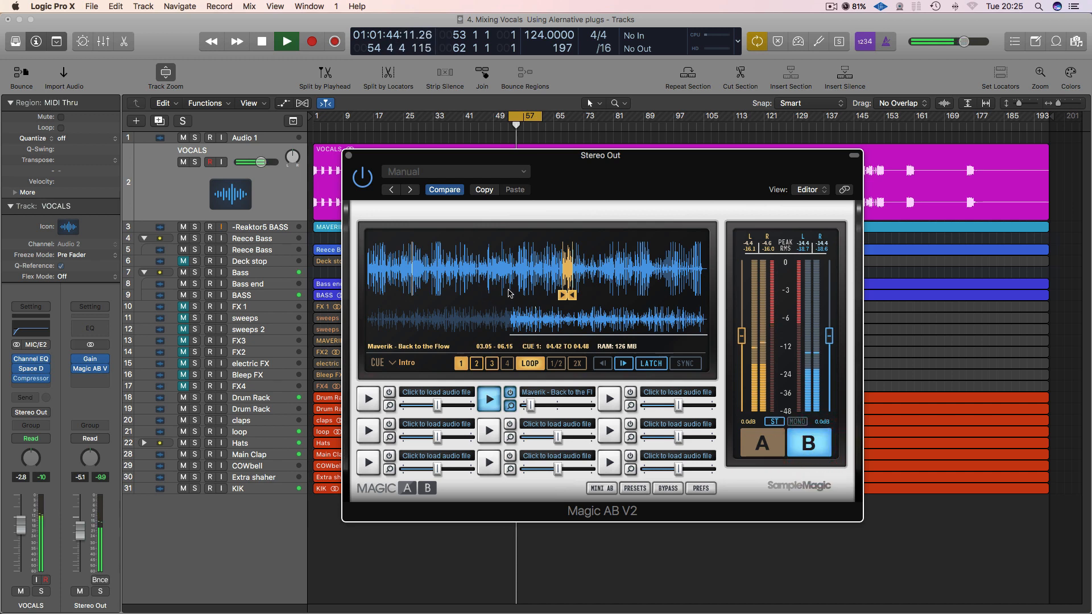
drag(558, 296, 394, 267)
drag(572, 295, 402, 296)
Compare the mix with the looped reference by alternating between A and B, ending on A with playback stopped.
click(761, 446)
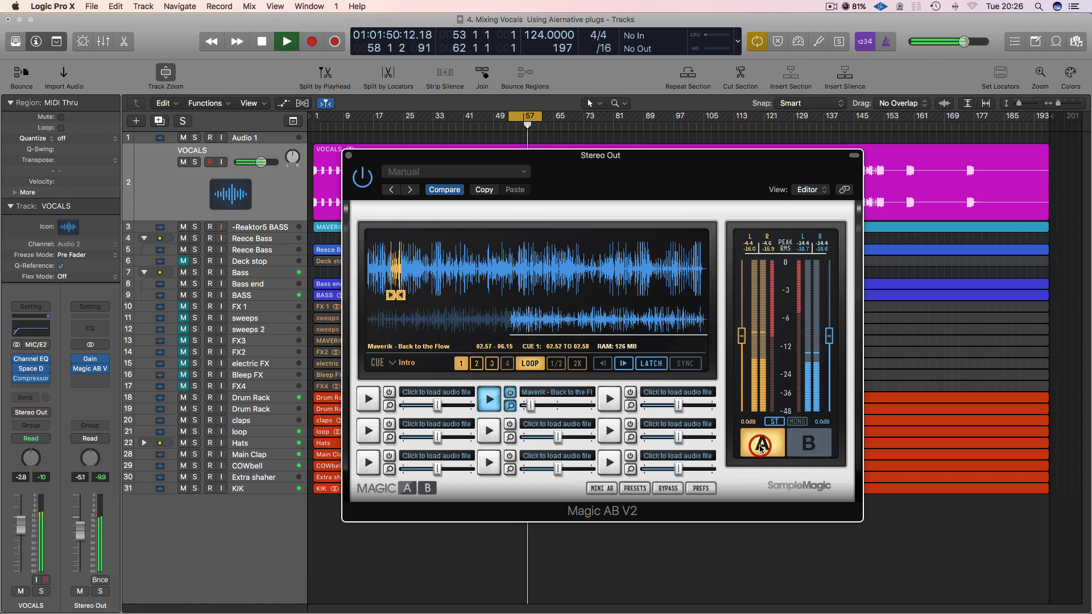
click(799, 448)
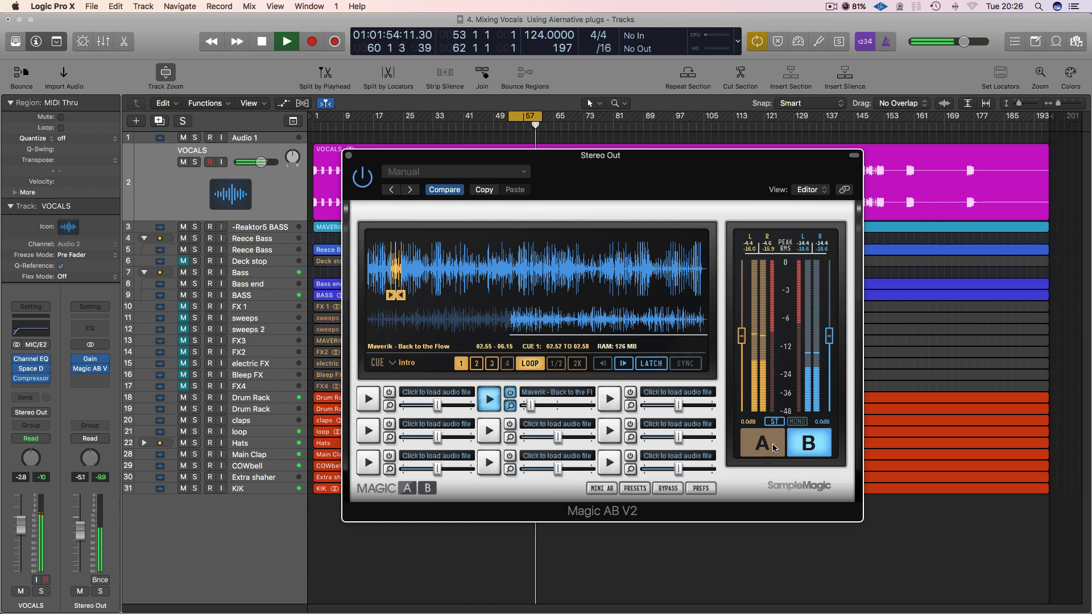
click(774, 448)
key(space)
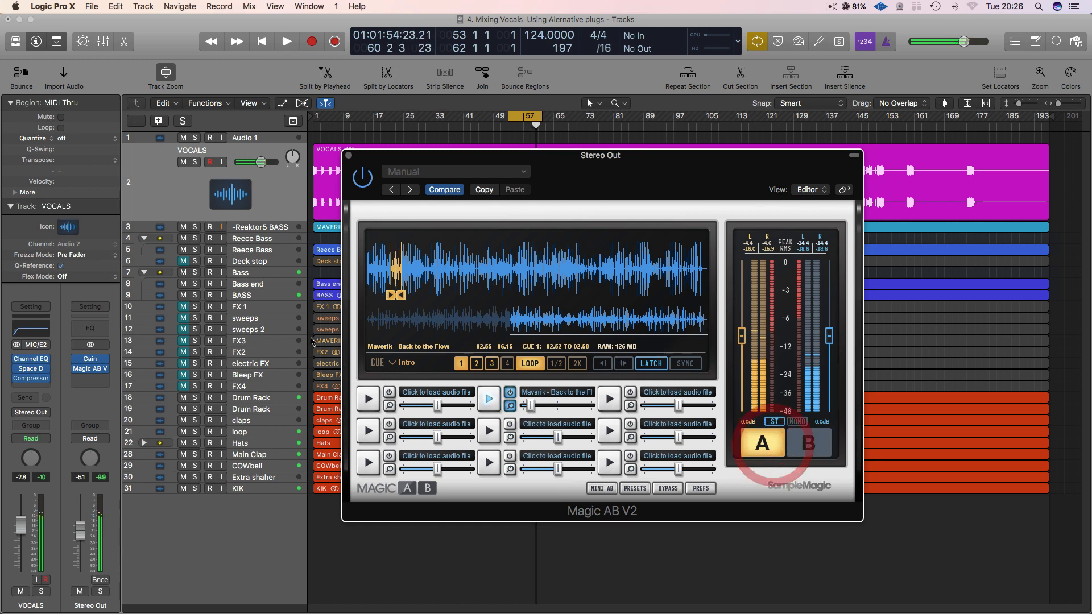
Open the VOCALS Channel EQ, set its low cut to 55 Hz and solo the track for playback.
click(33, 362)
drag(511, 283, 617, 236)
mouse_move(529, 356)
mouse_down()
mouse_move(507, 369)
mouse_move(517, 366)
mouse_up()
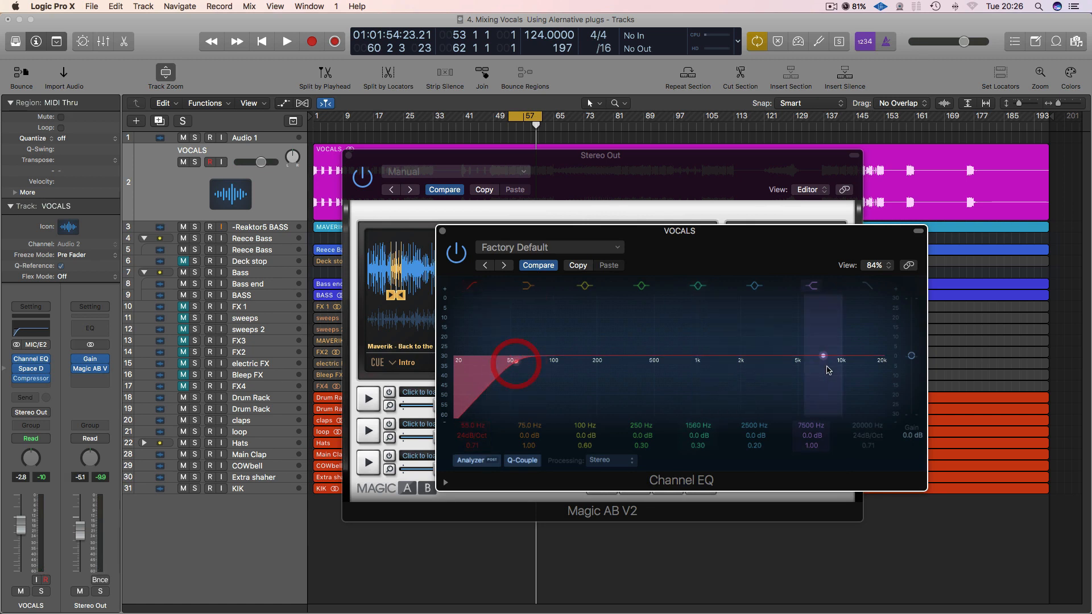
click(196, 165)
key(space)
Boost the high shelf by 7 dB around 4050 Hz and add a high cut at 12400 Hz, then stop playback.
drag(846, 369, 870, 314)
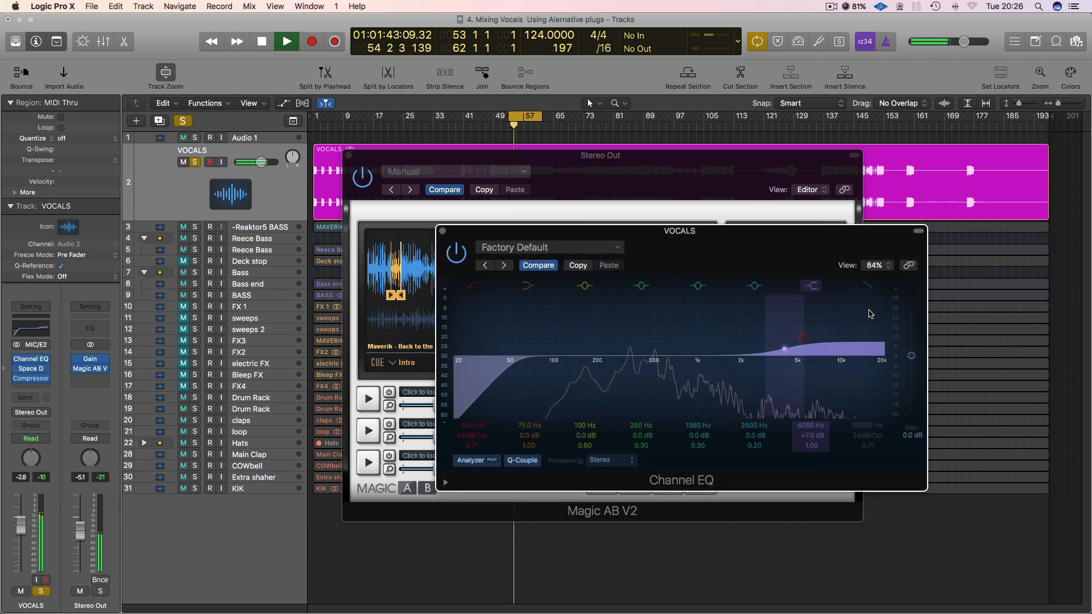
drag(880, 357, 854, 366)
key(space)
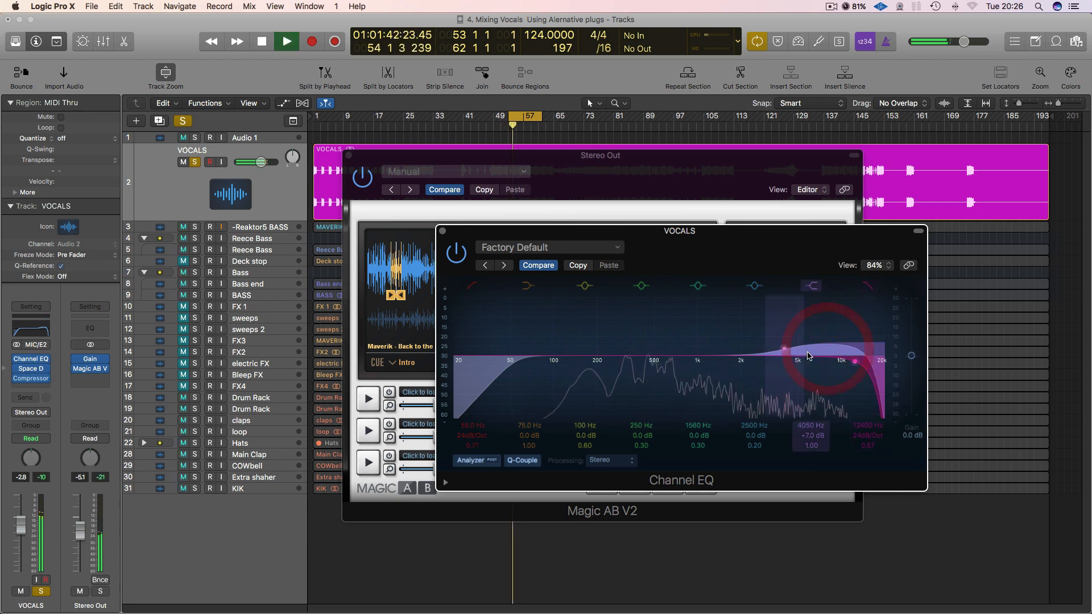
key(space)
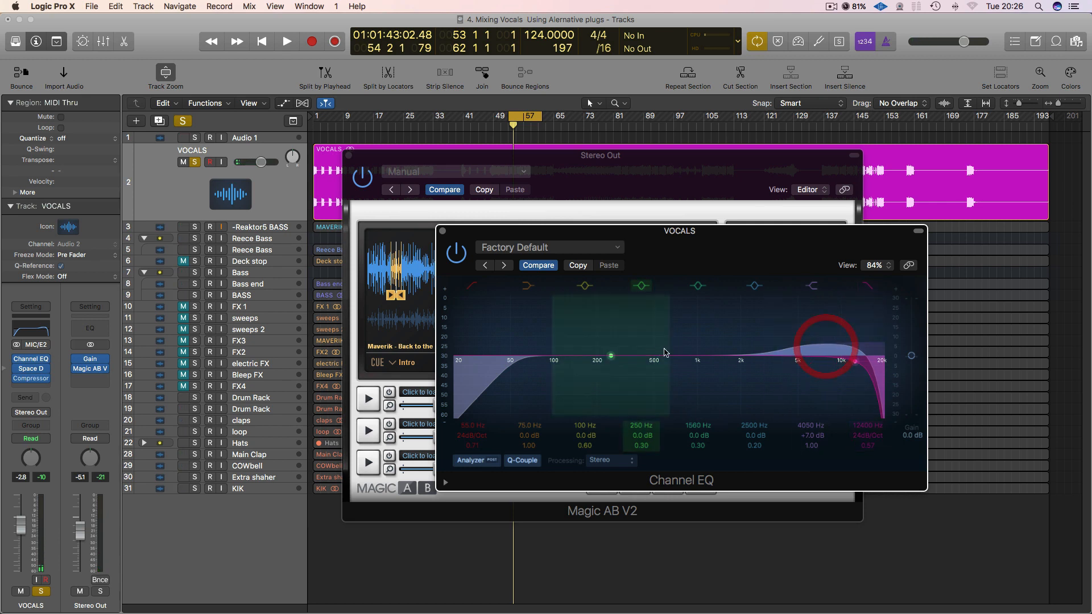
Add a narrow mid-band boost of 3.5 dB at 1240 Hz with a Q of 3.80 while auditioning the soloed vocals.
mouse_move(725, 356)
mouse_down()
mouse_move(696, 350)
mouse_move(724, 343)
mouse_move(707, 345)
mouse_up()
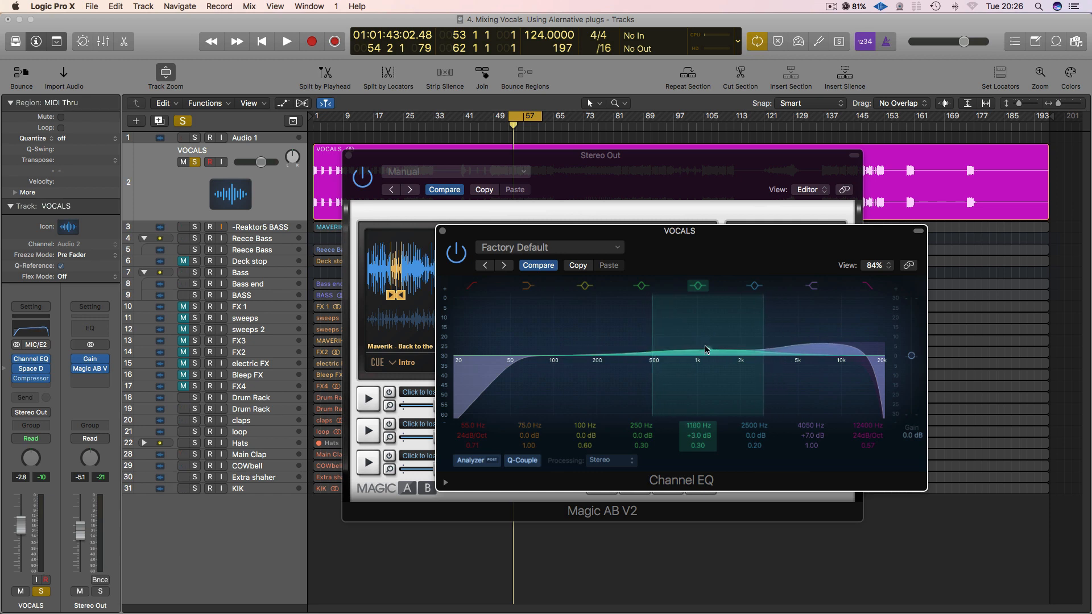
drag(697, 447, 696, 427)
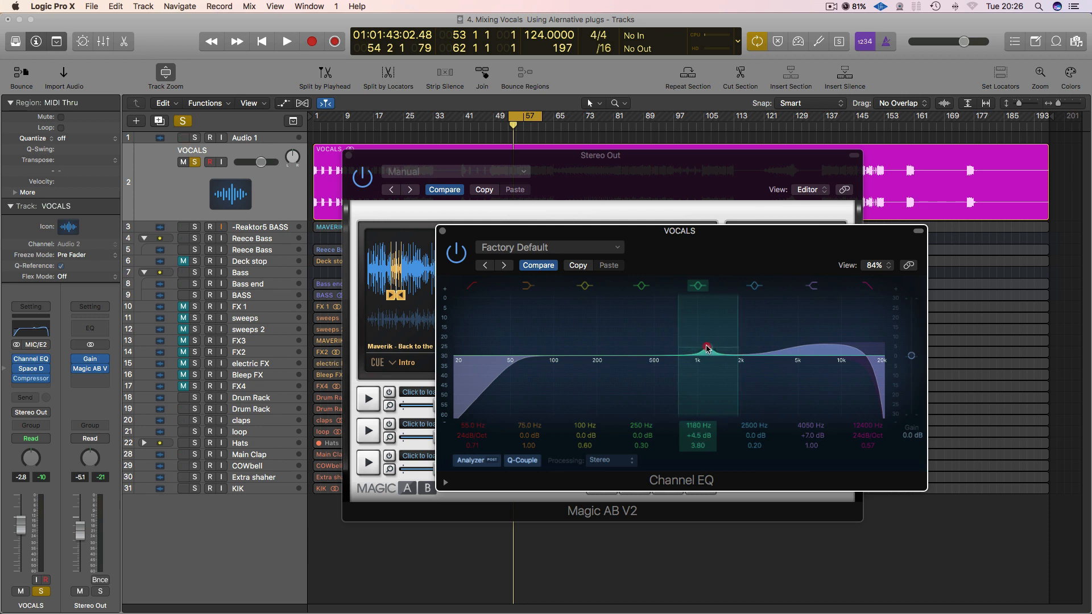
key(space)
drag(707, 351, 711, 349)
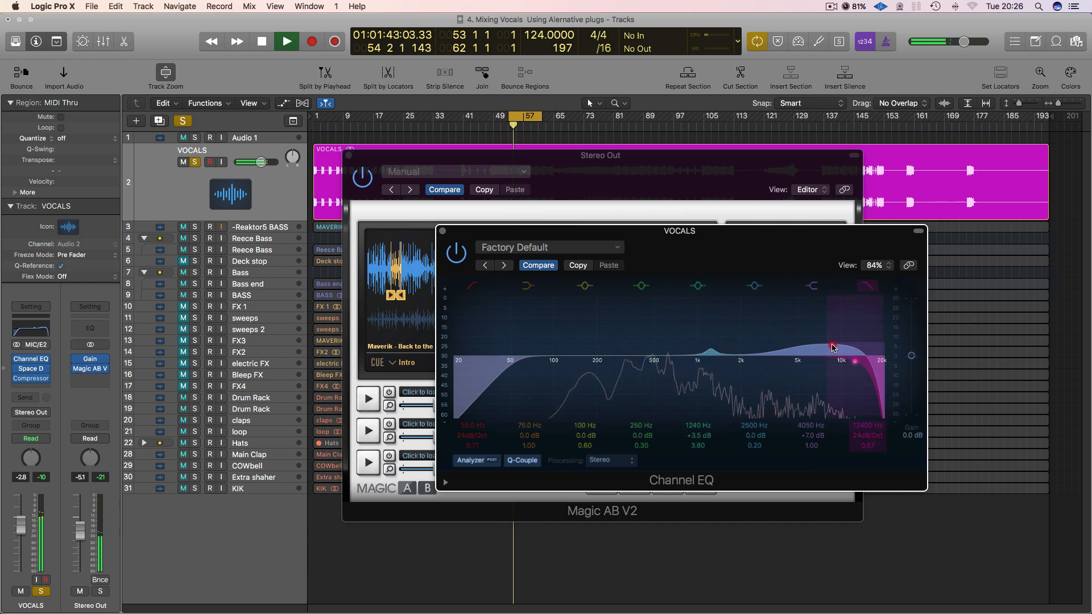
Bypass and re-enable the Channel EQ during playback to compare the soloed vocals with and without it.
click(449, 254)
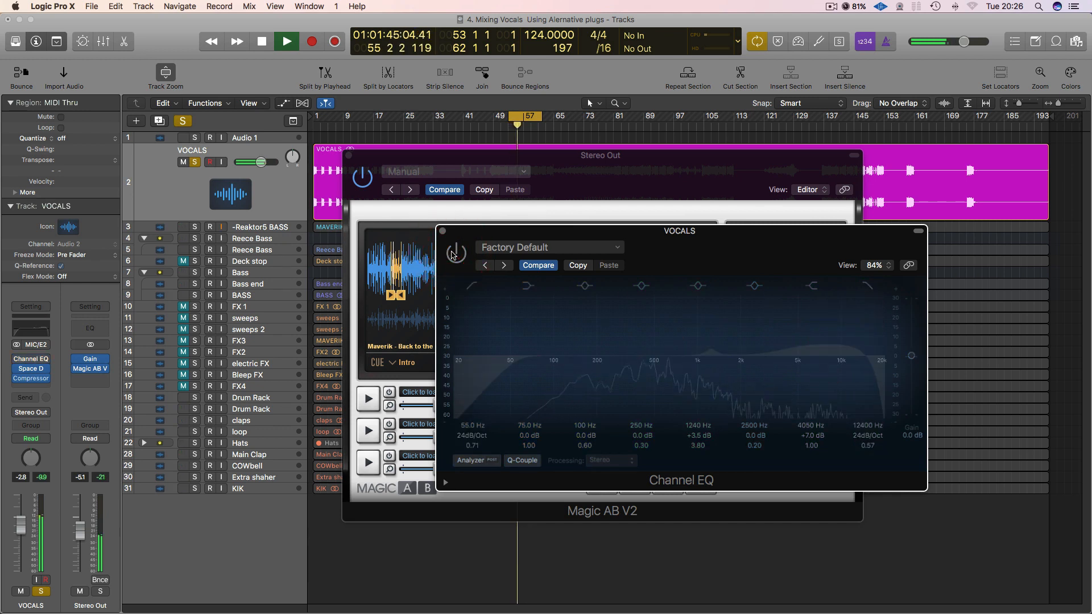
click(453, 255)
key(space)
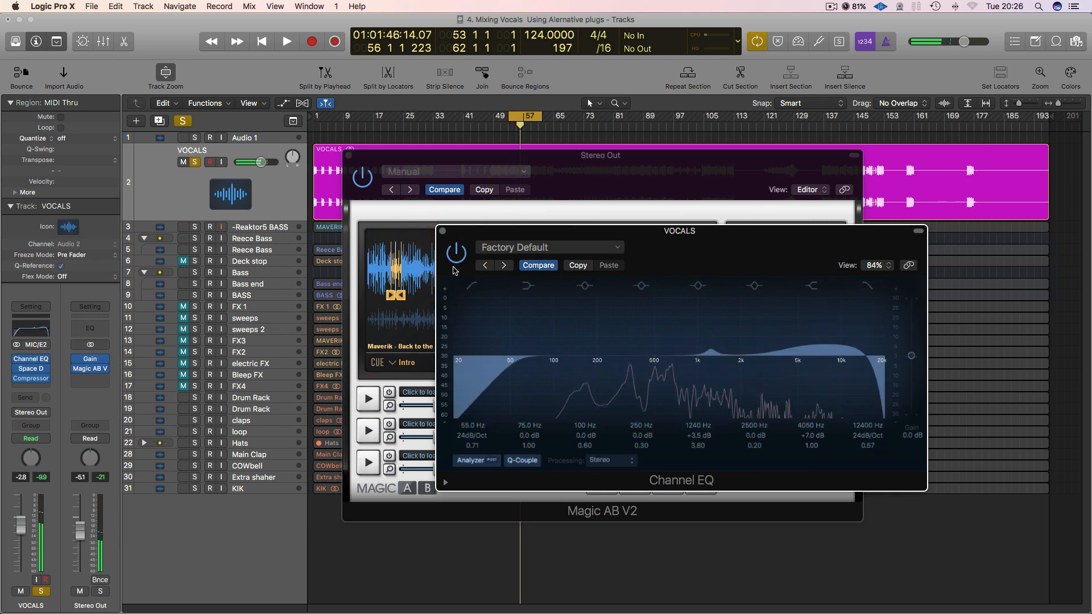
key(space)
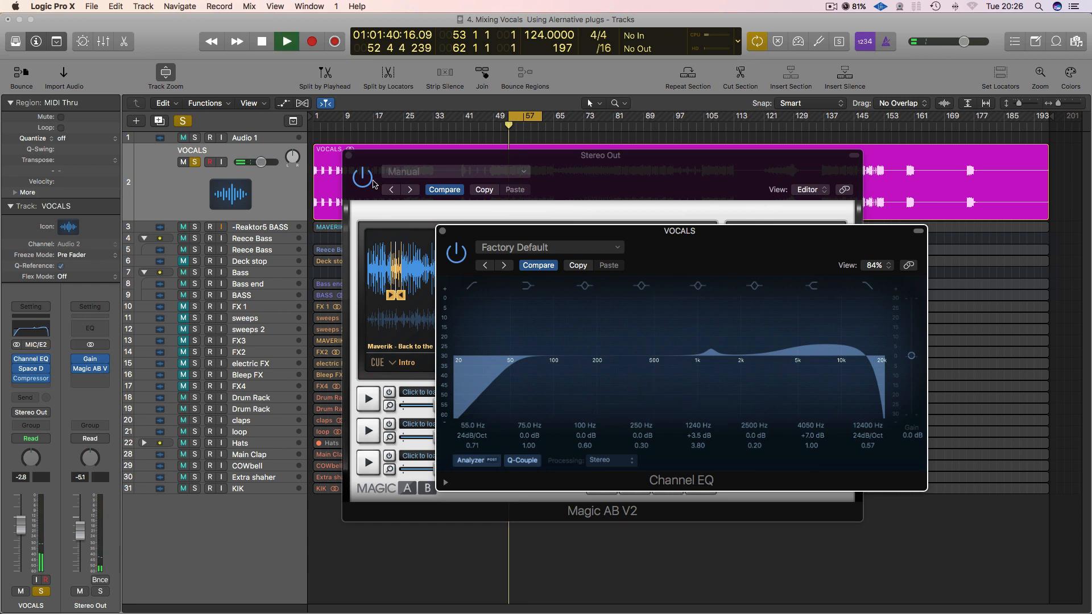
key(space)
Turn off solo, lower the VOCALS fader to -4.1 dB in the full mix and close the Channel EQ.
click(183, 121)
key(space)
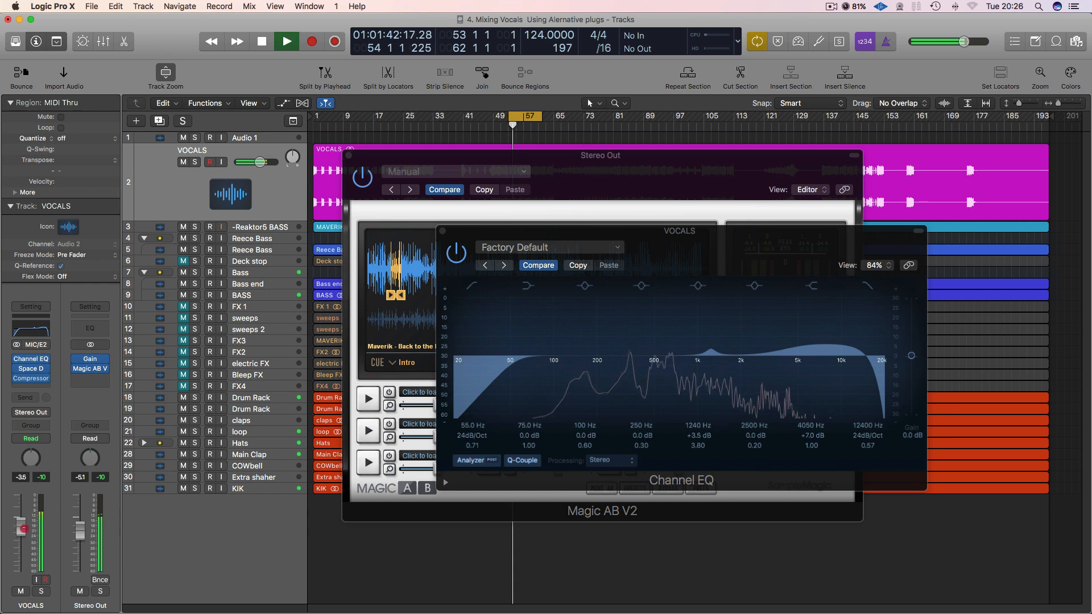
click(443, 231)
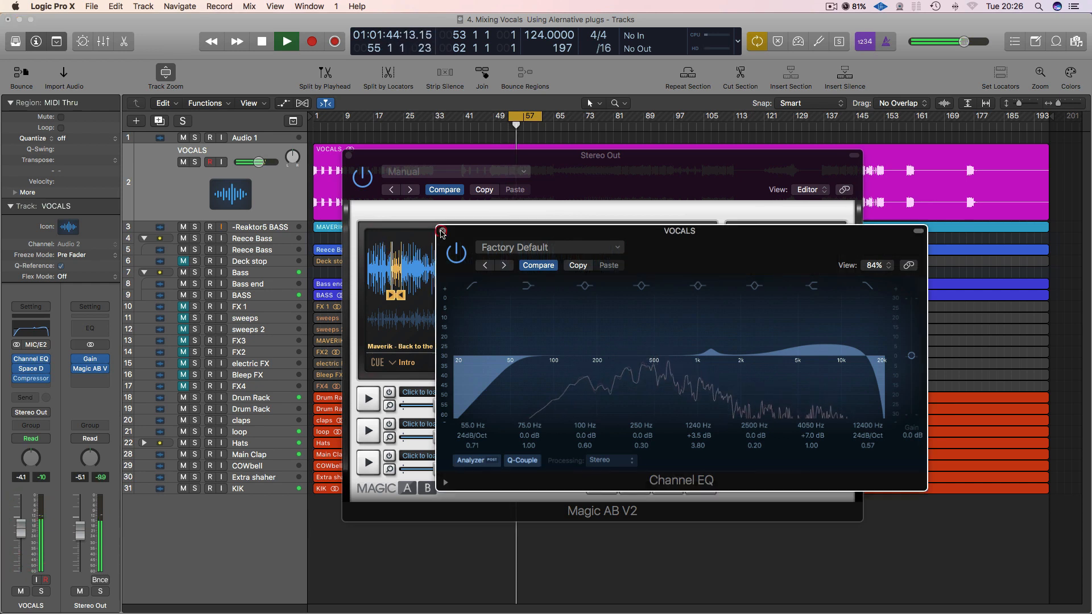
Compare the mix with the Magic AB reference, stop playback and lower the VOCALS fader to -4.8 dB.
click(799, 450)
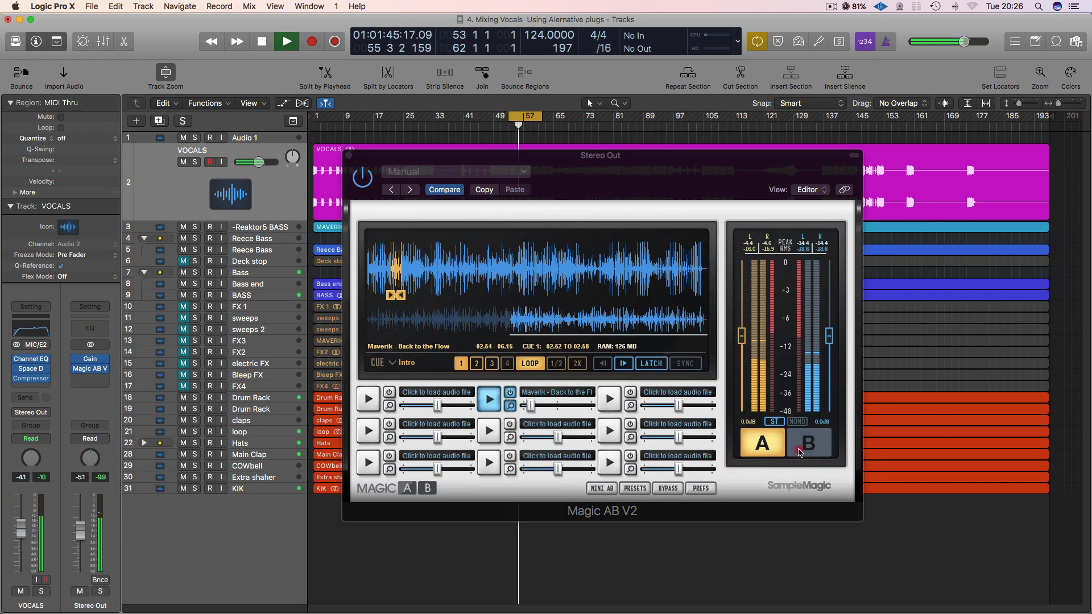
click(770, 447)
key(space)
drag(19, 530, 20, 531)
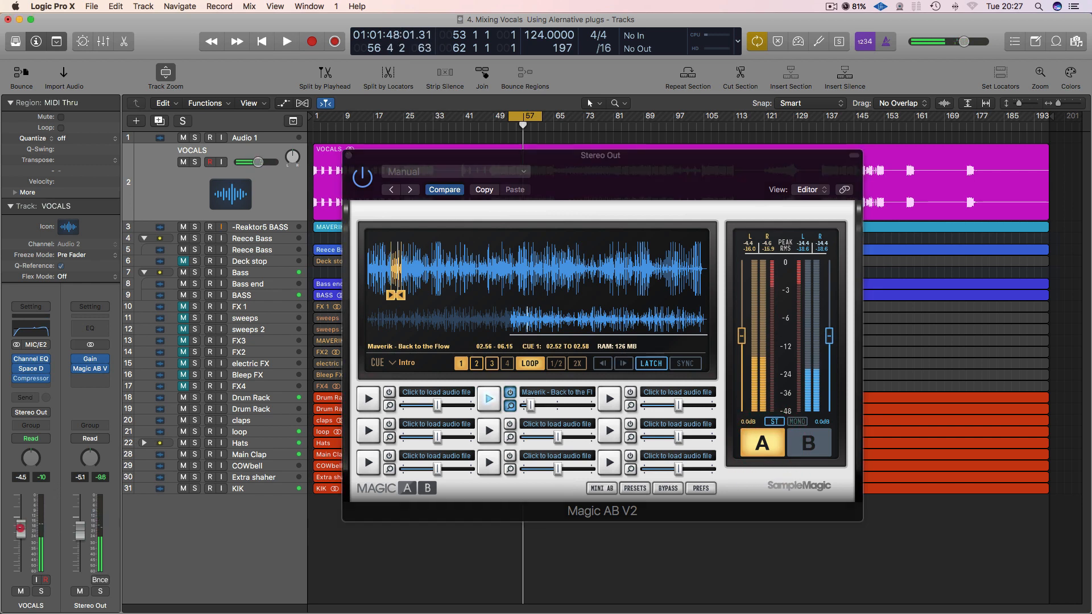
Reopen the VOCALS Channel EQ to review its curve, then close it.
click(29, 360)
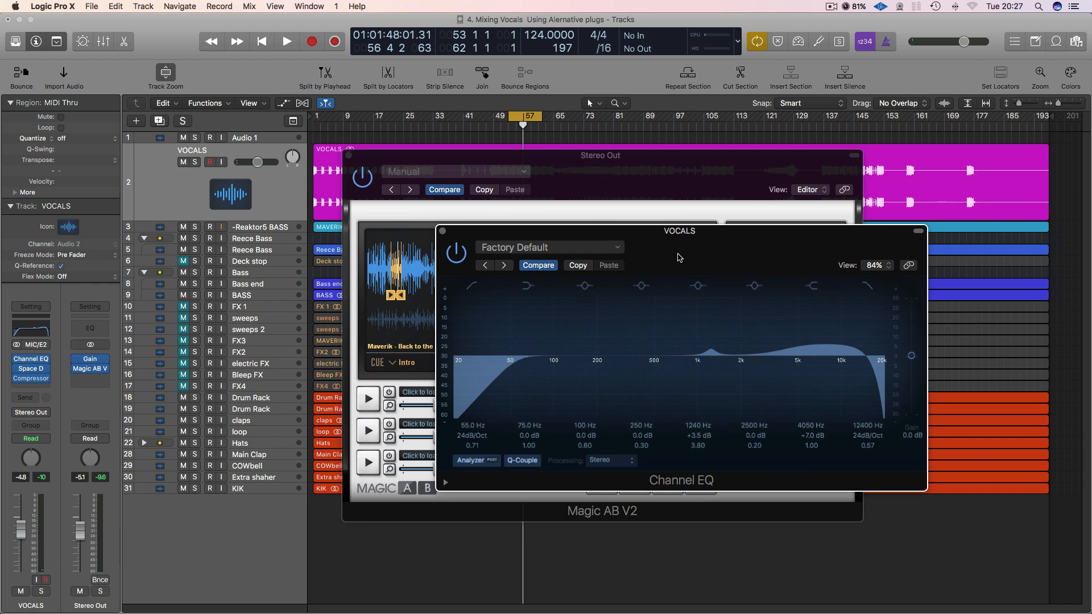
drag(695, 242, 643, 247)
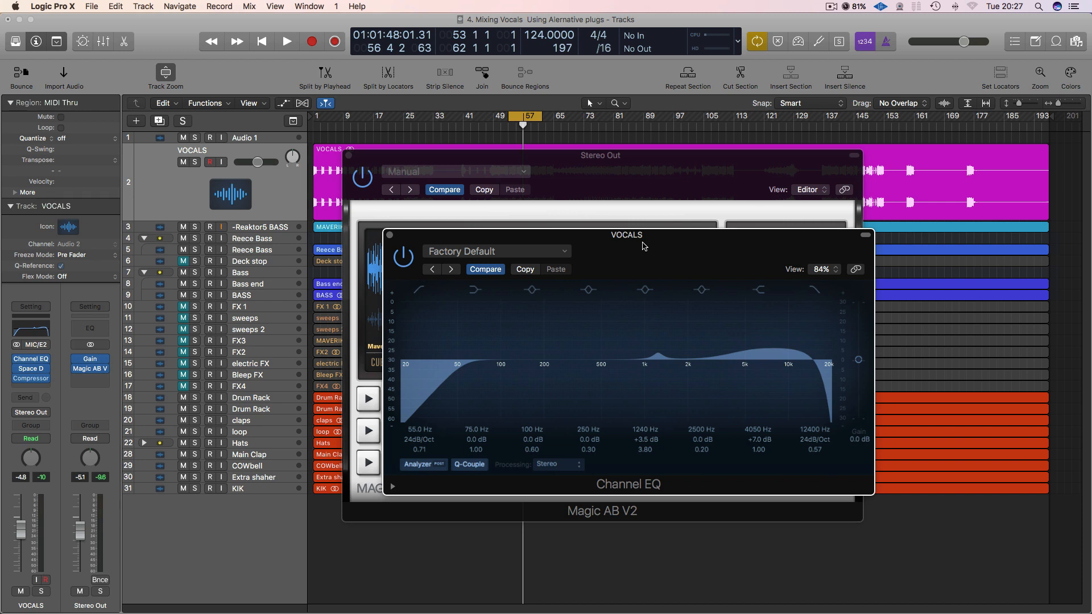
drag(643, 246, 626, 248)
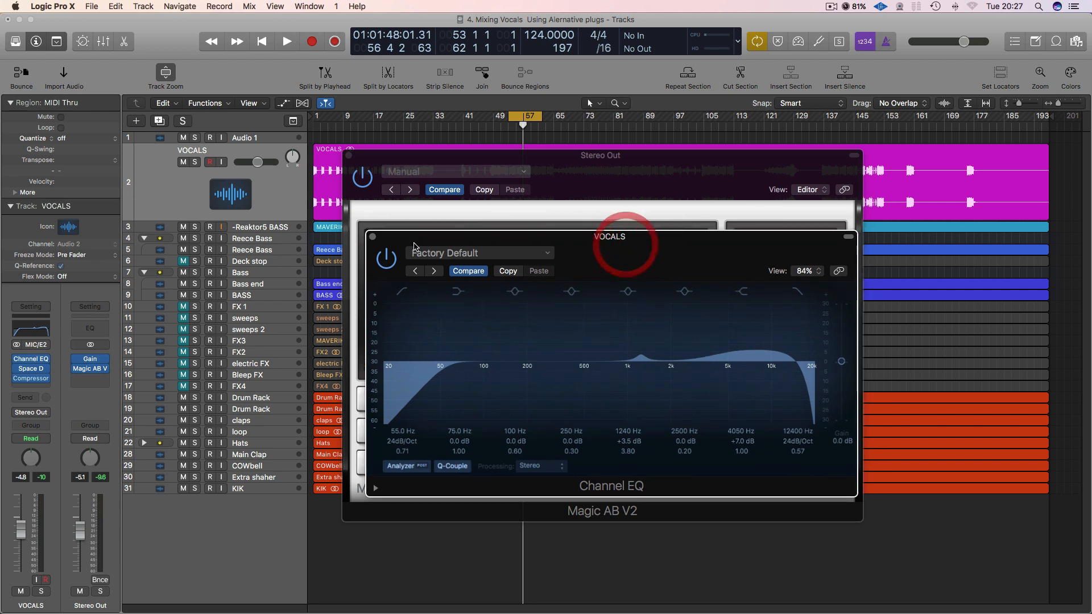
click(373, 238)
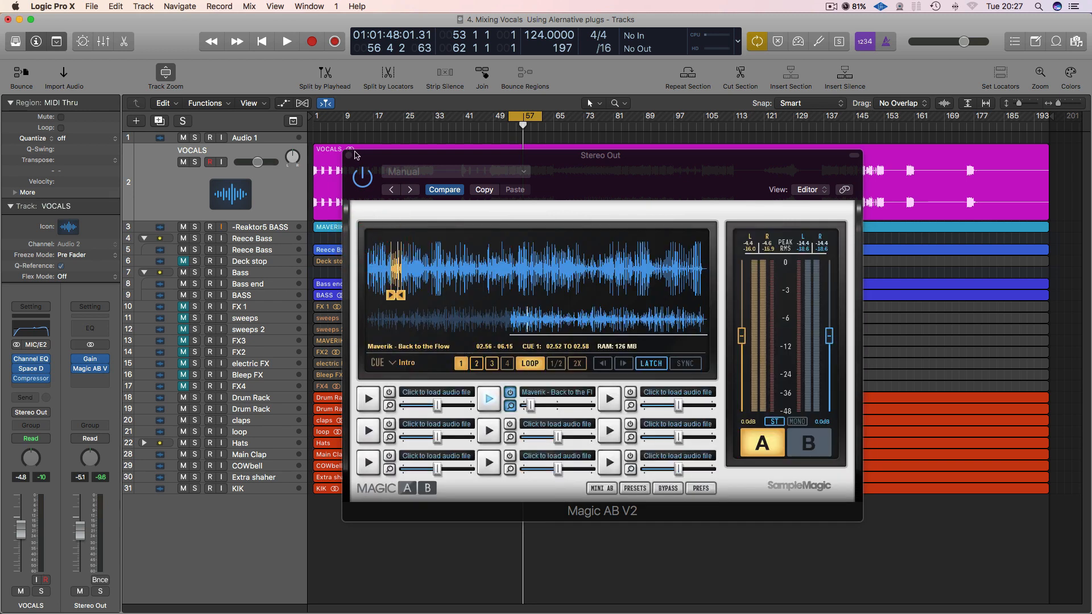
Compare the reference with the mix in Magic AB during playback and raise the VOCALS fader to -4.6 dB.
drag(356, 157, 352, 166)
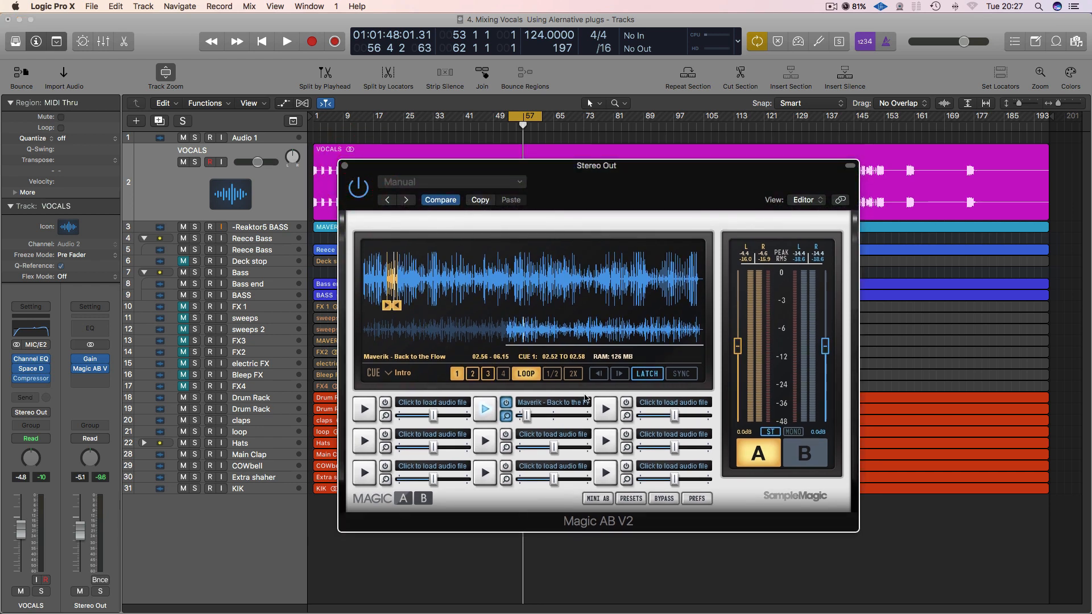
click(810, 450)
click(807, 452)
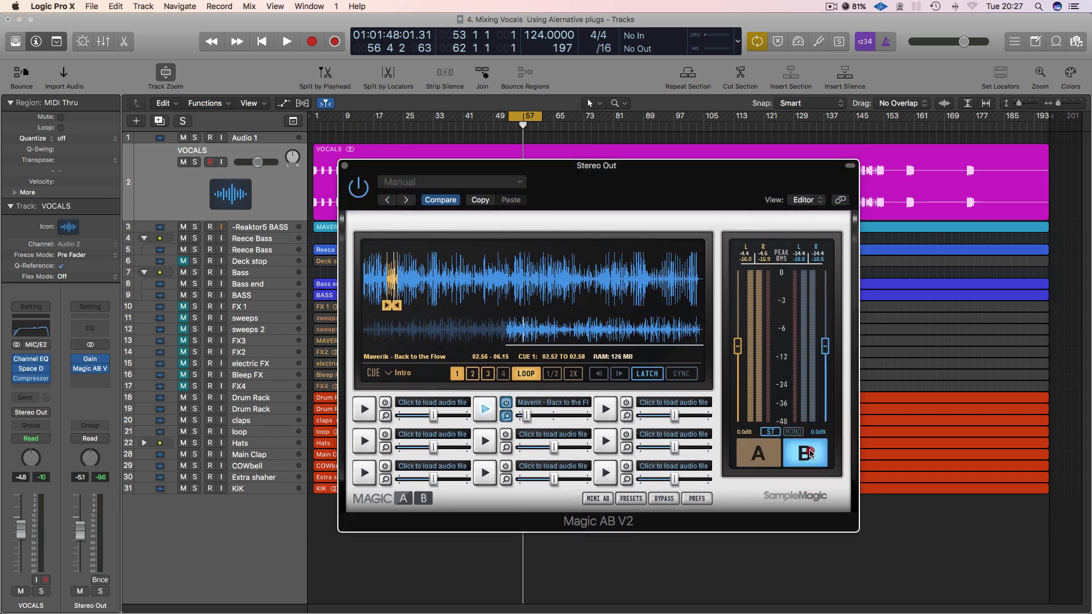
key(space)
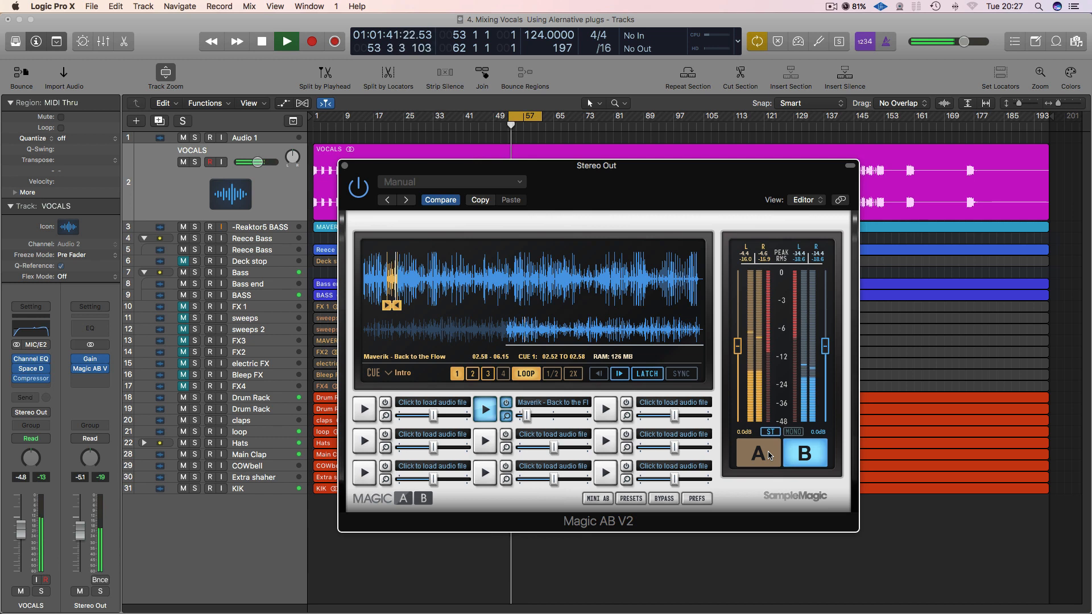
click(769, 454)
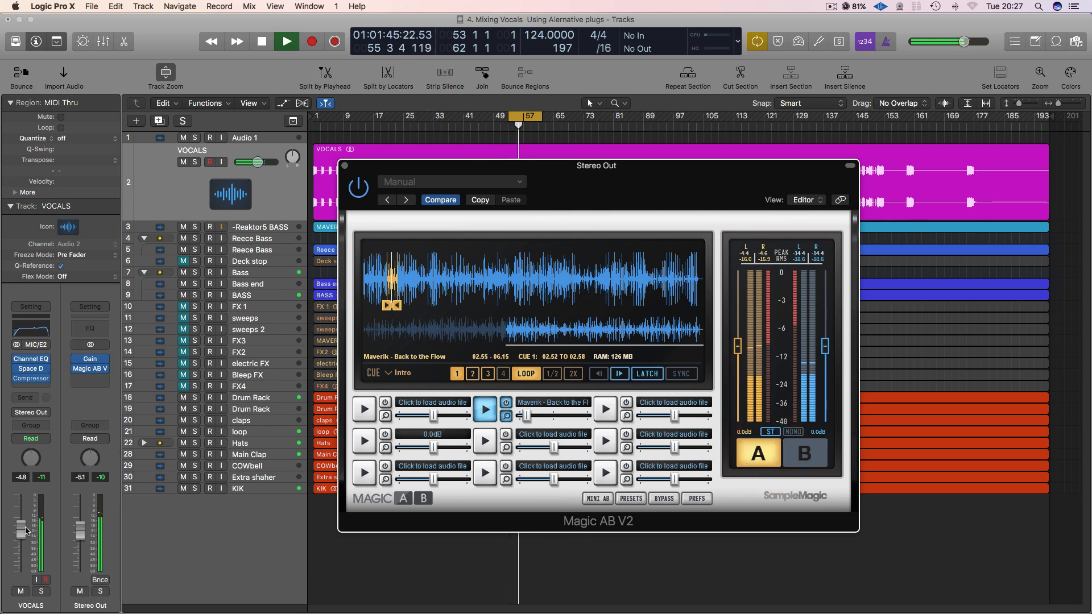
click(26, 527)
click(772, 460)
click(770, 458)
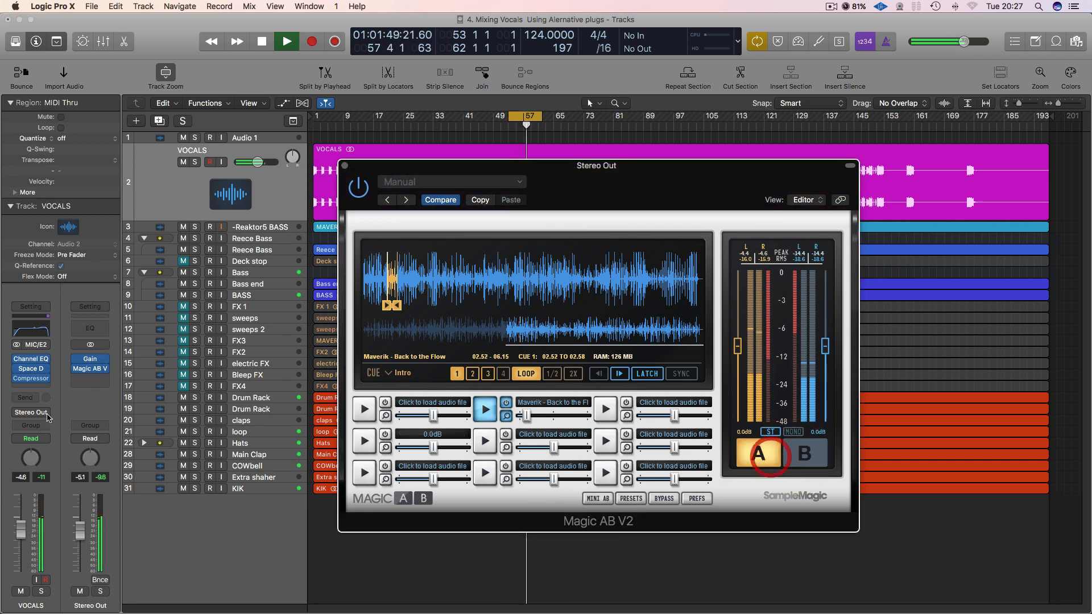
key(space)
Retune the Channel EQ's mid-band boost on VOCALS to 1880 Hz, +5.5 dB and a Q of 1.20 while auditioning.
click(33, 360)
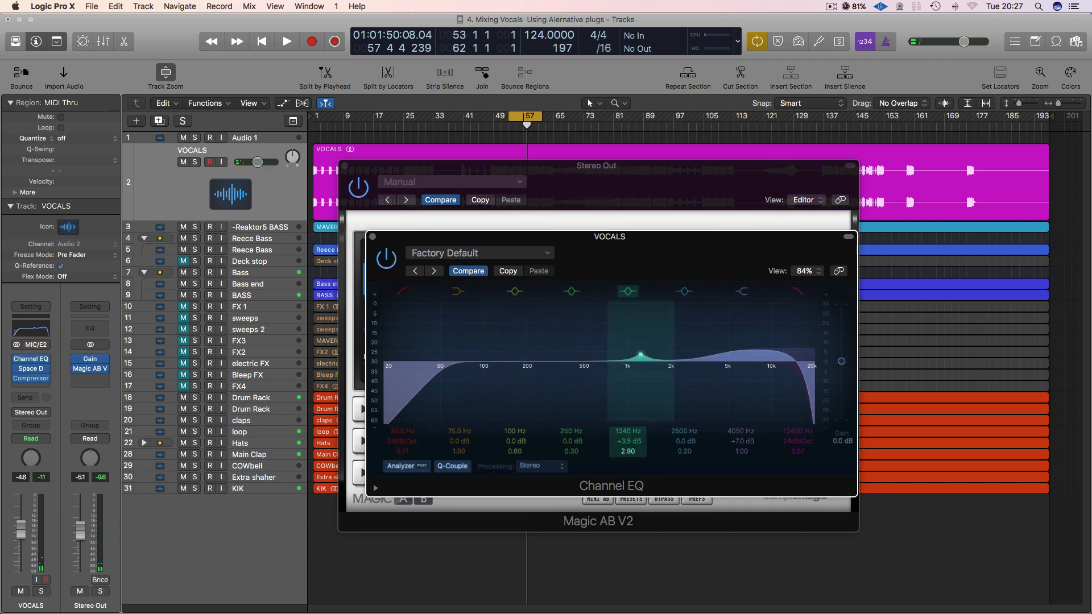
drag(641, 358, 633, 353)
drag(639, 445, 639, 470)
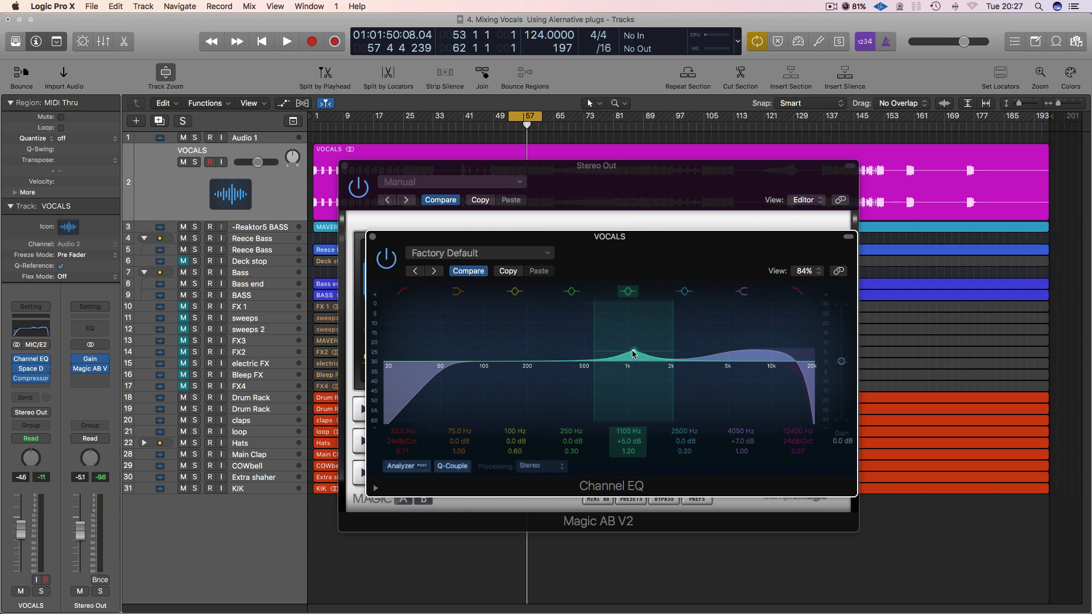
key(space)
drag(633, 354, 668, 353)
key(space)
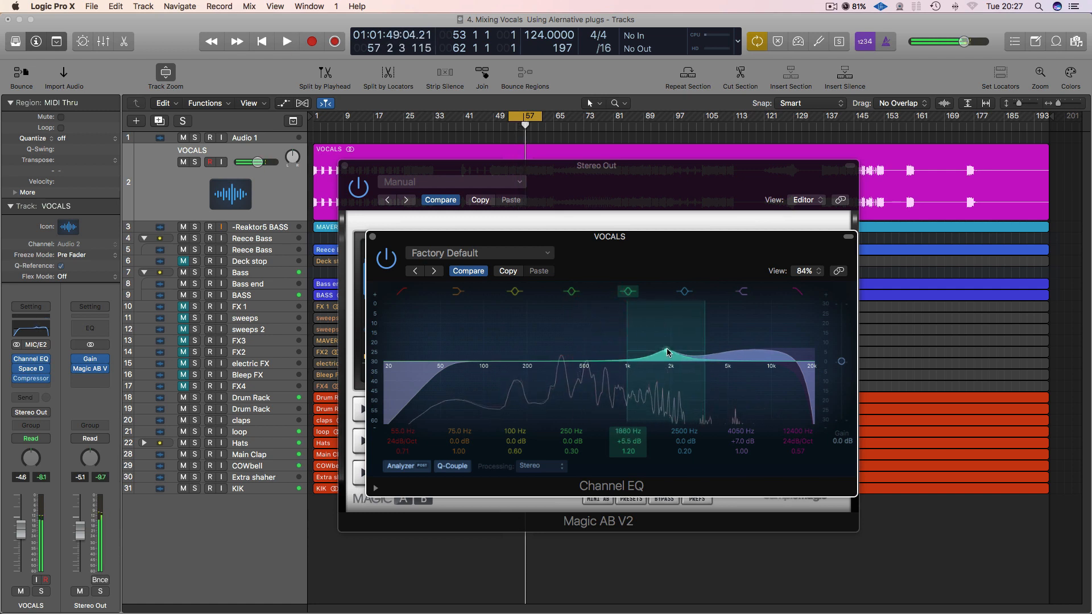
Lower the VOCALS fader to -5.3 dB and close the Magic AB and Channel EQ windows.
click(345, 166)
drag(26, 534, 24, 536)
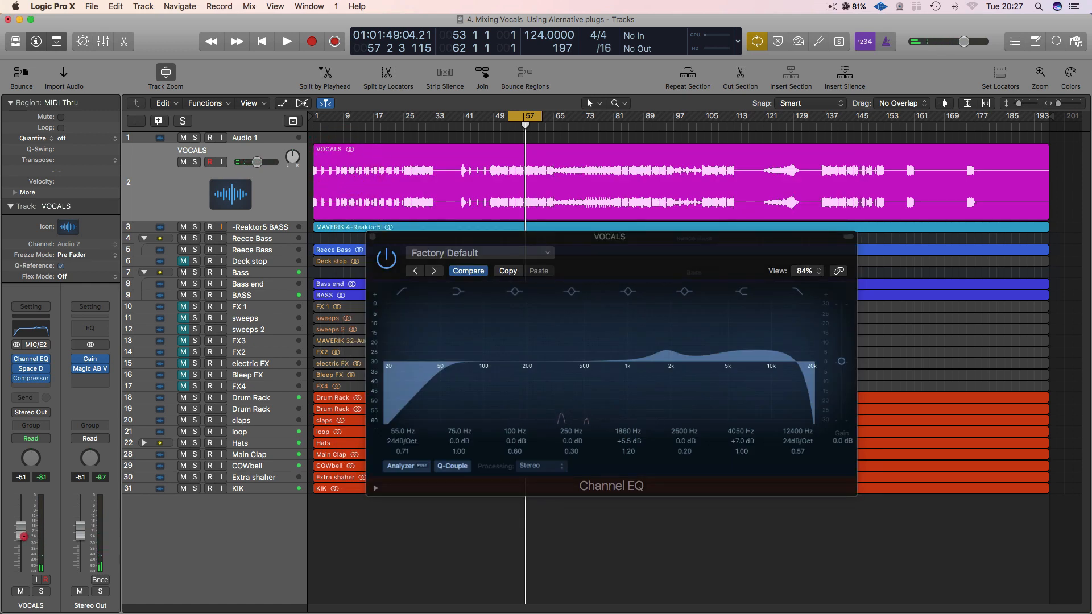
click(372, 237)
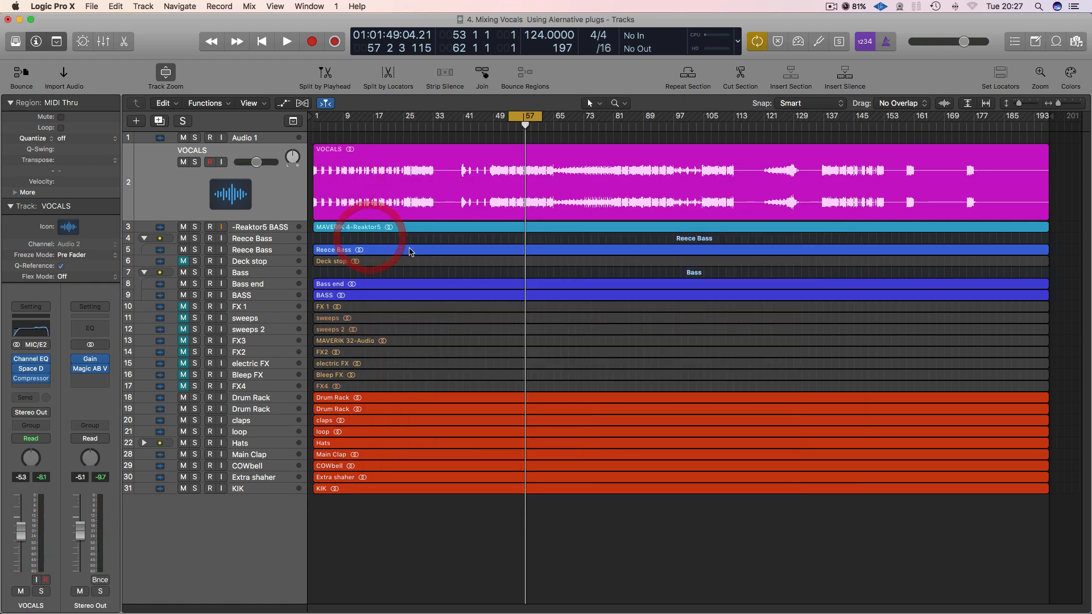
Set the cycle range from bar 19 to bar 75 and briefly play the mix from its start.
key(space)
drag(381, 117, 590, 120)
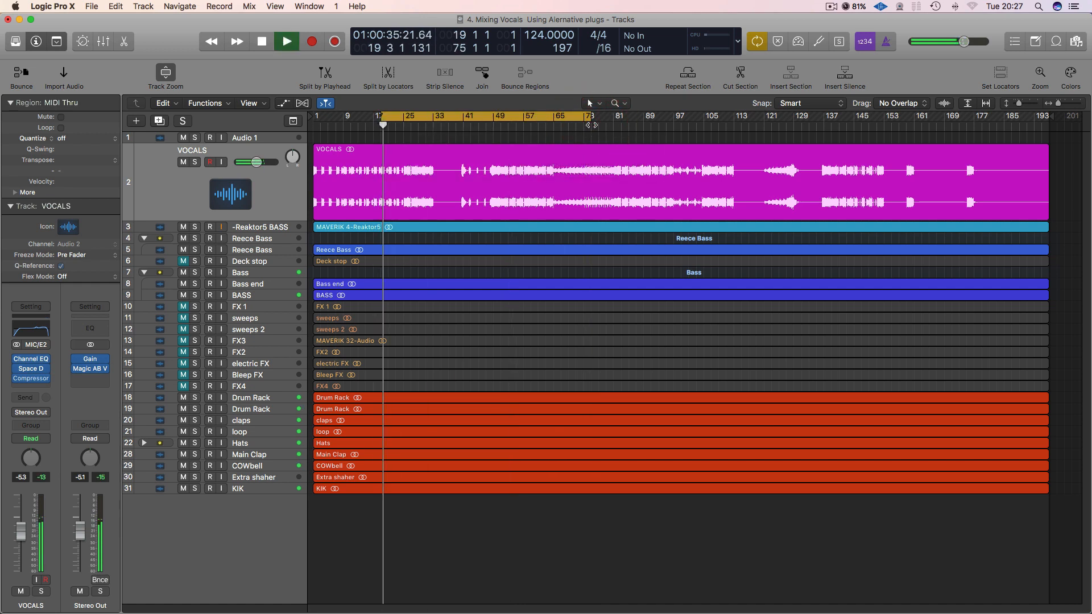
key(space)
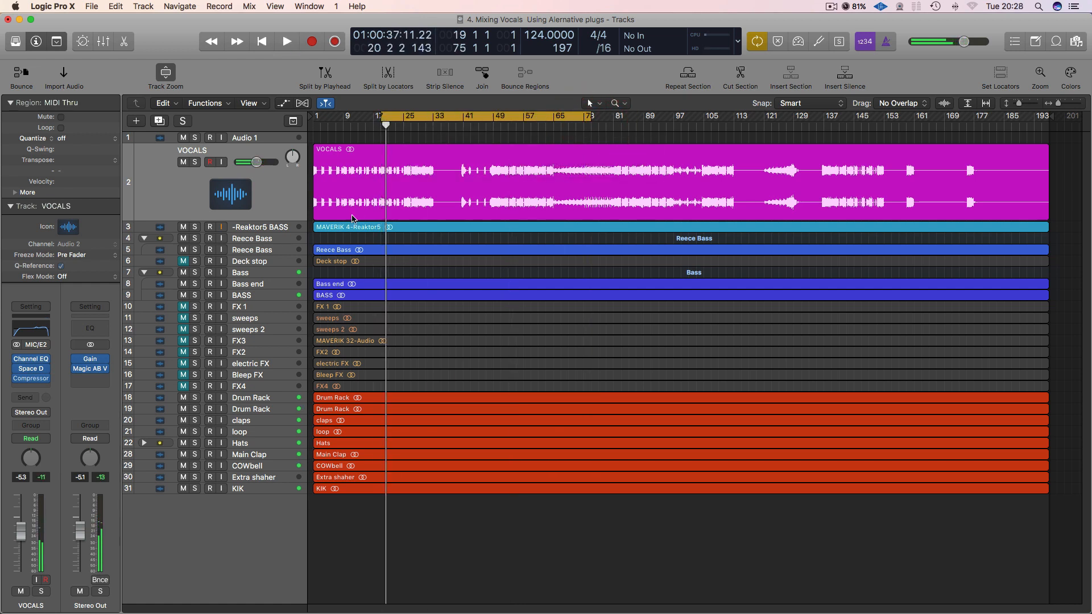
Select the VOCALS track and reduce its row height in the arrangement.
click(148, 173)
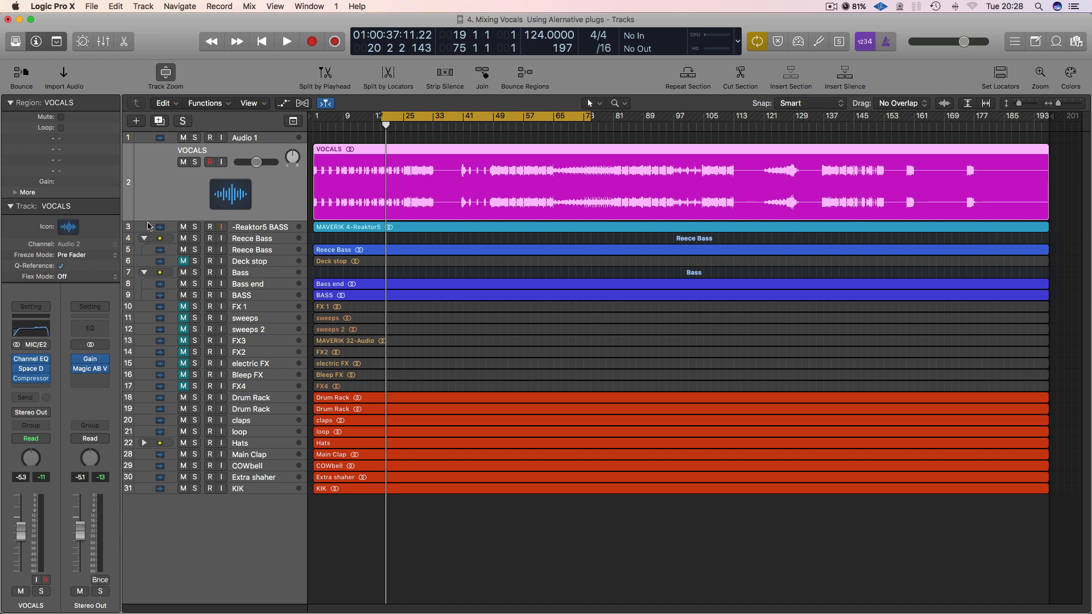
drag(147, 220, 141, 195)
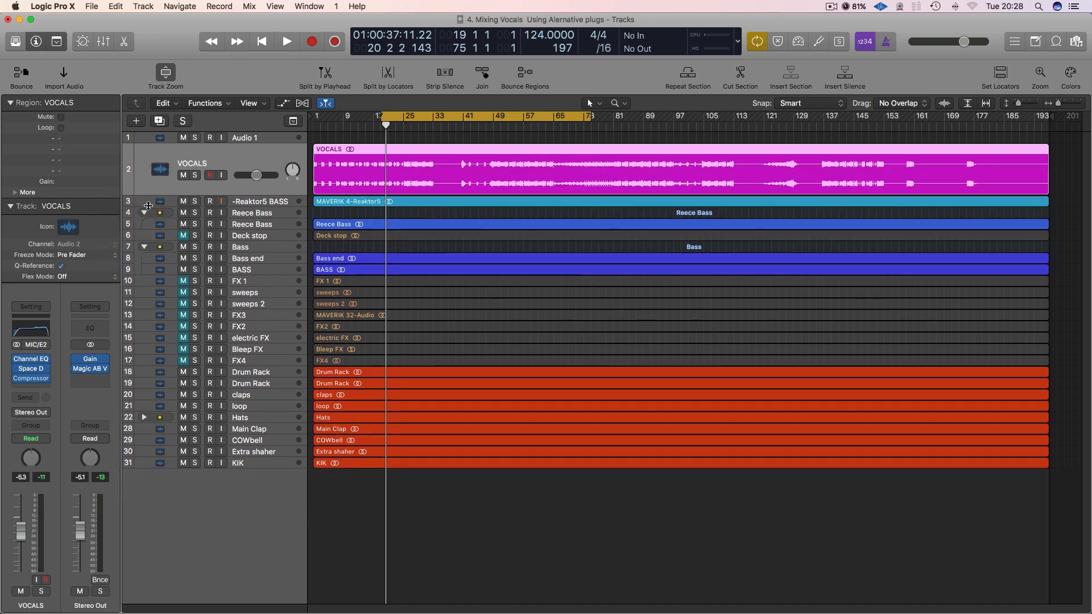
Enlarge the rows of the -Reaktor5 BASS and VOCALS tracks so both waveforms are displayed one above the other.
drag(147, 205, 147, 231)
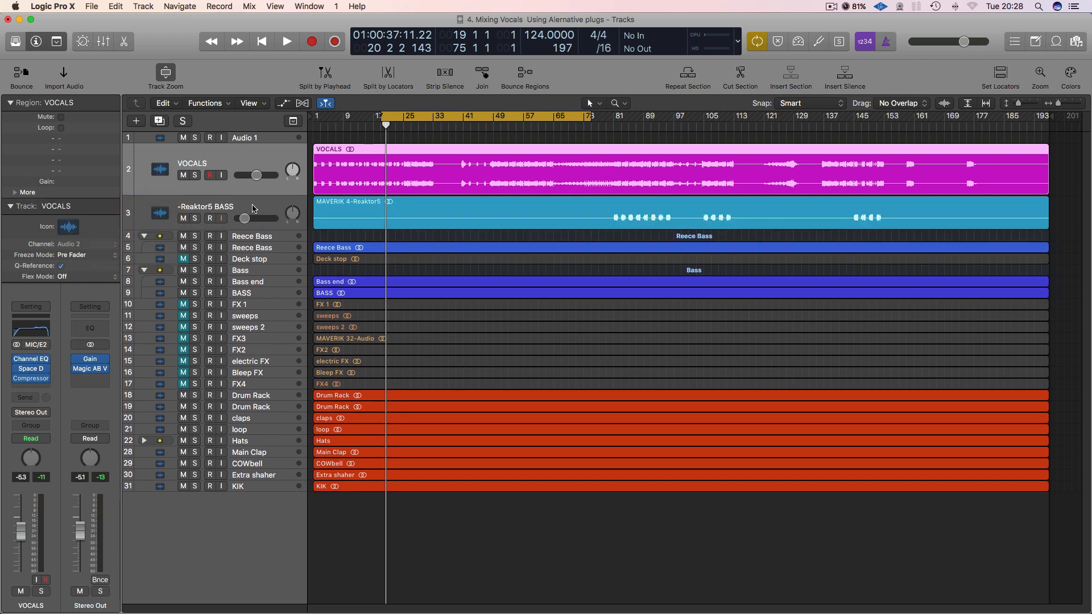
click(253, 207)
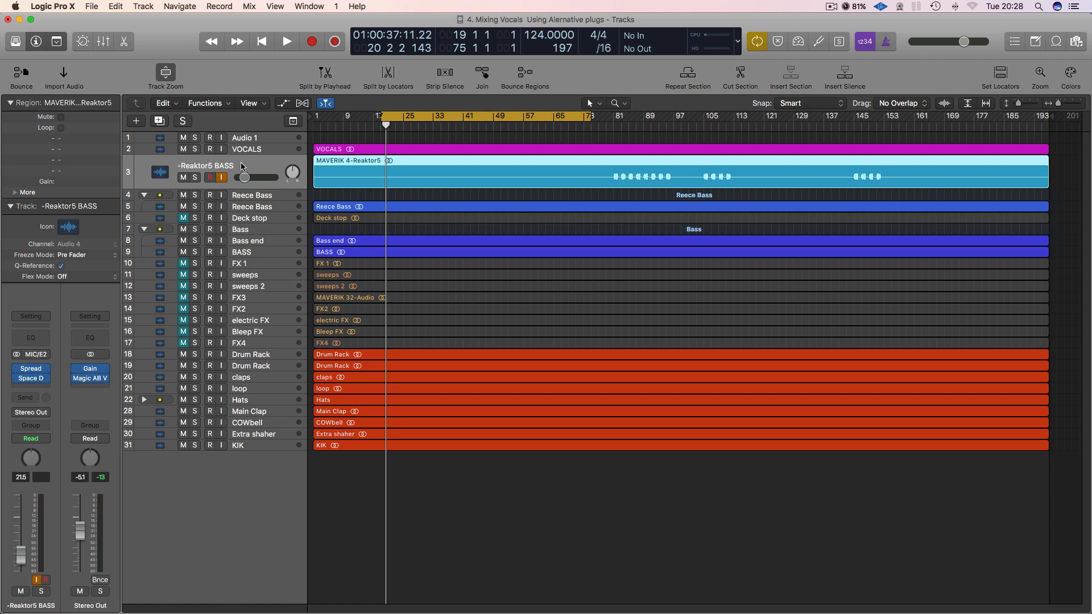
drag(133, 154, 134, 199)
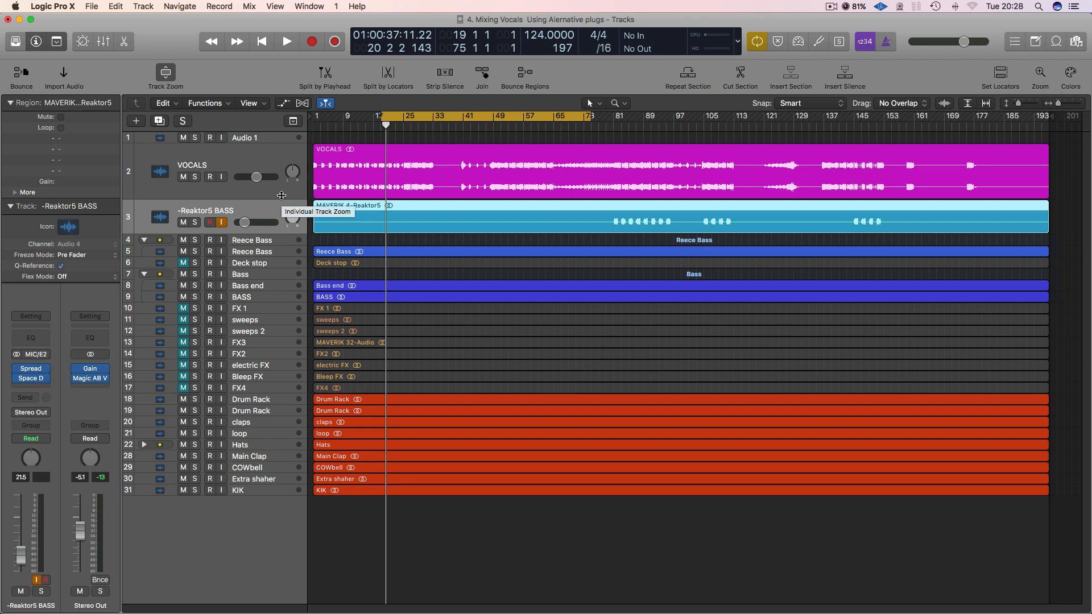
drag(141, 196, 142, 191)
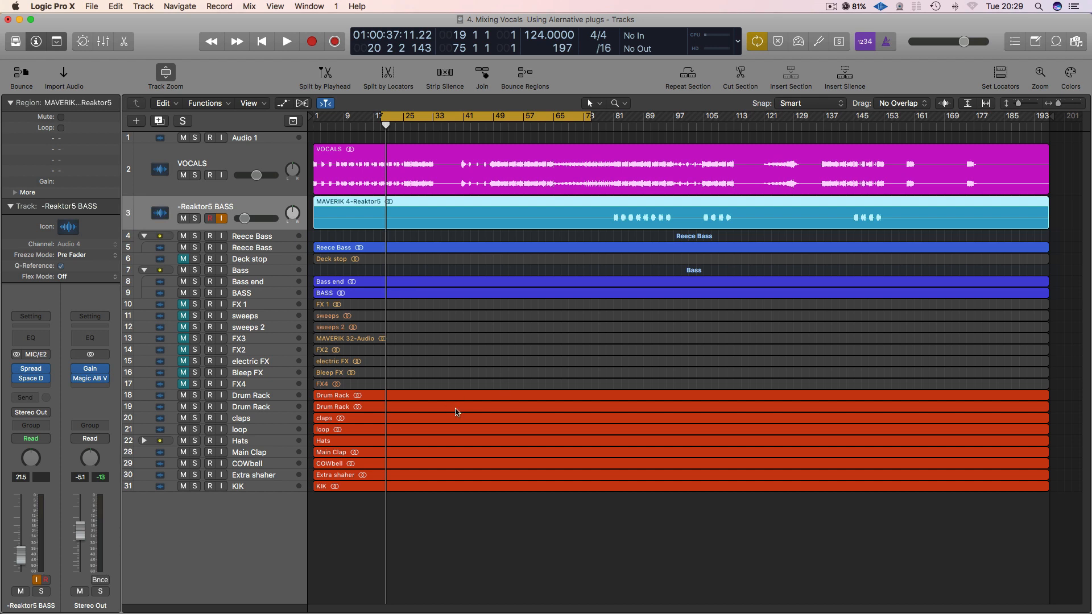
Return to the VOCALS track as the selected track and clear the region selection.
click(261, 160)
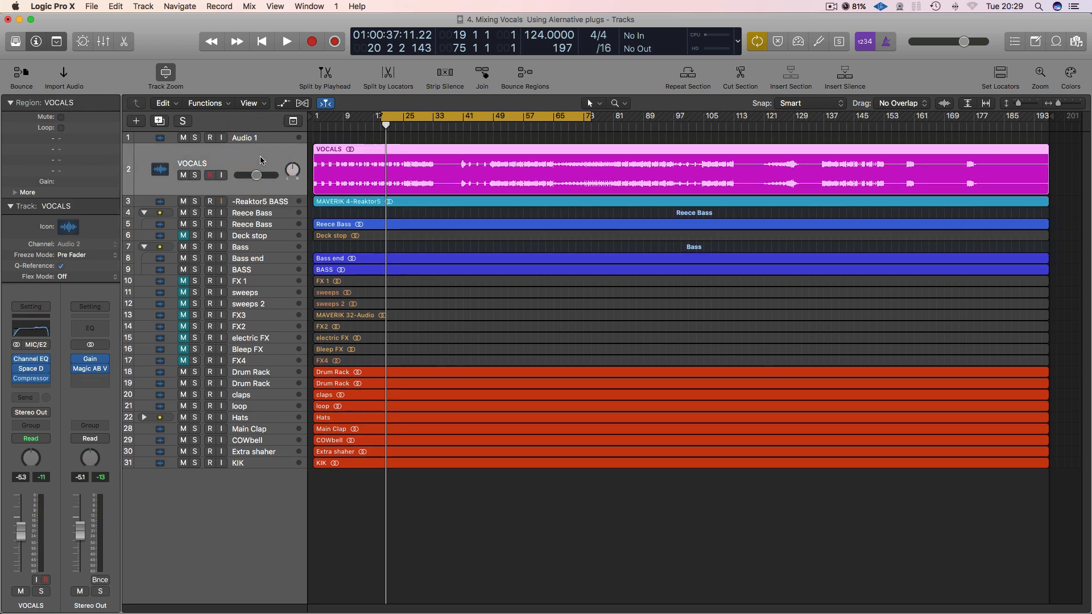
mouse_move(44, 373)
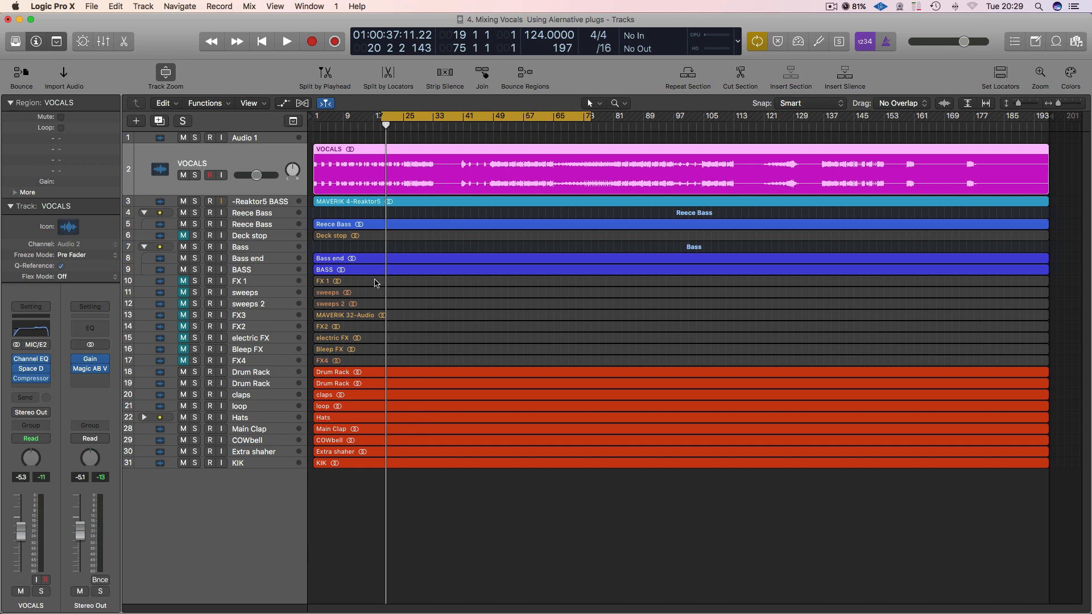
click(348, 213)
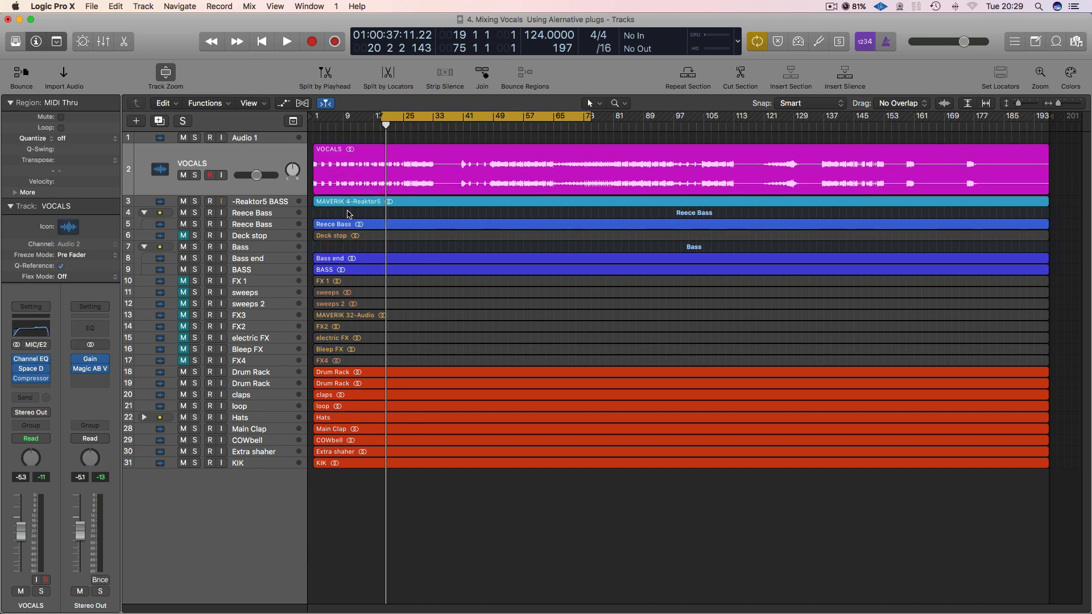